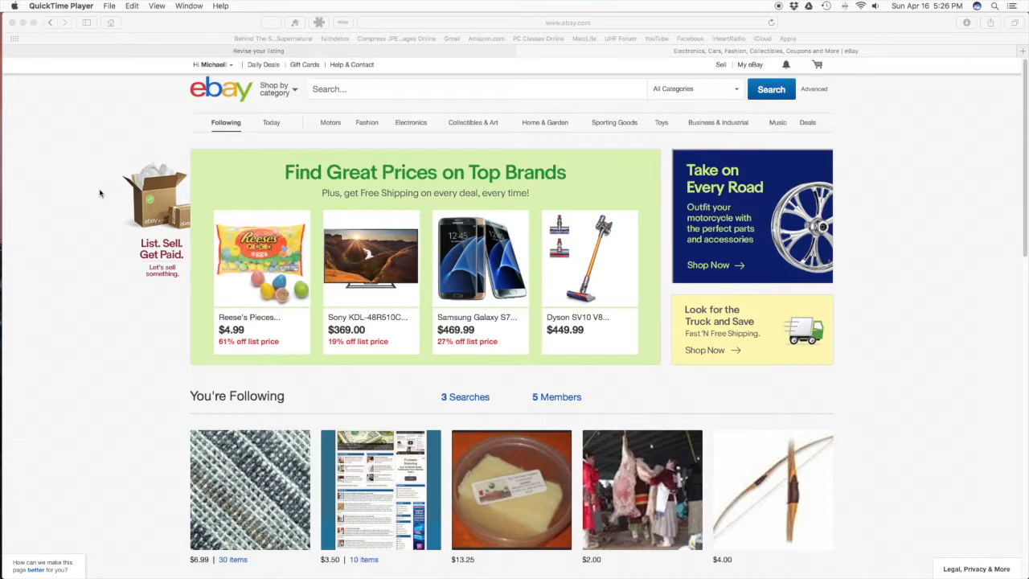
Step: Switch to the Revise your listing page and run the Mobile-friendly checker on the item description
click(226, 52)
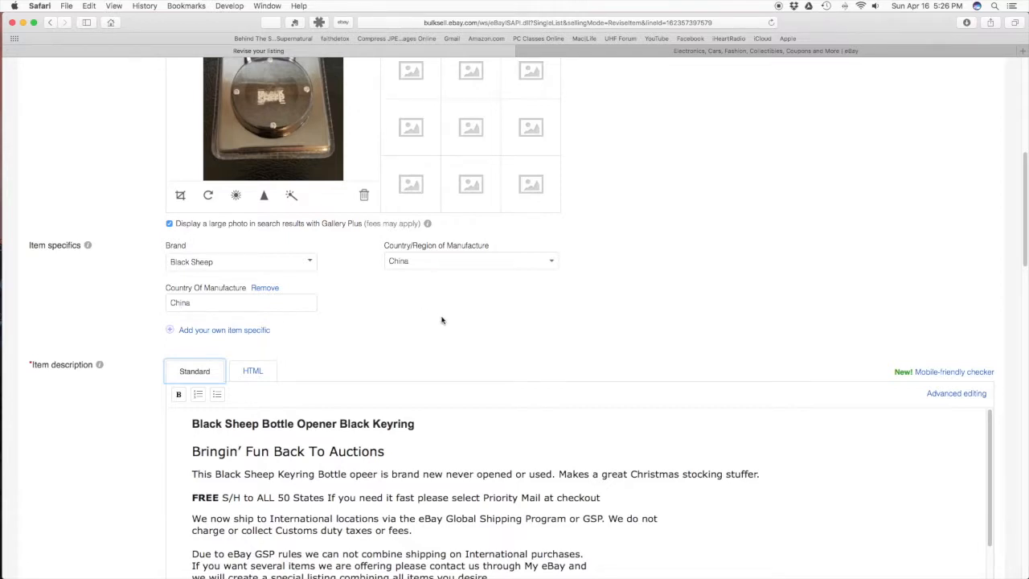
scroll(442, 321, down, 5)
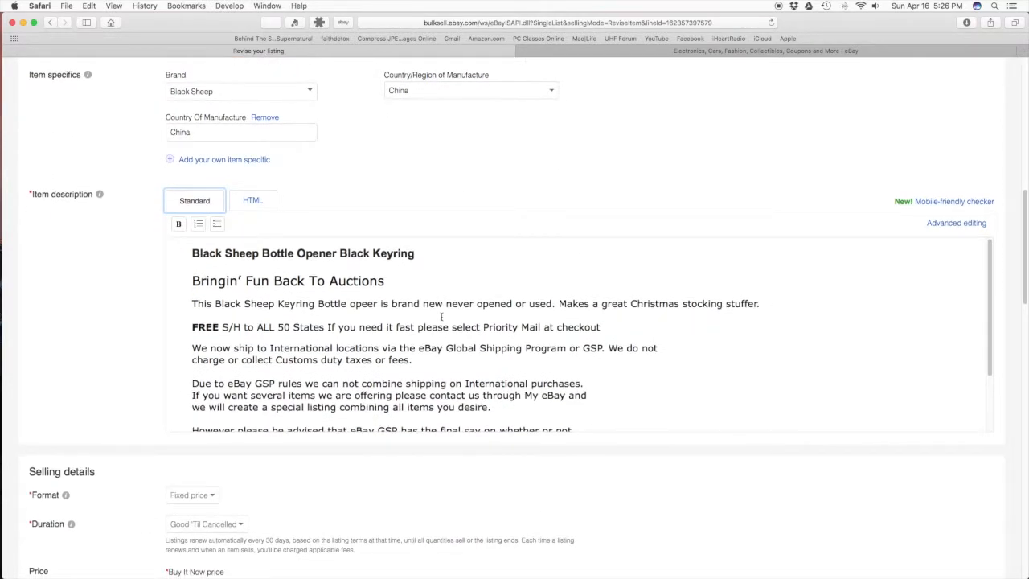
scroll(442, 318, up, 3)
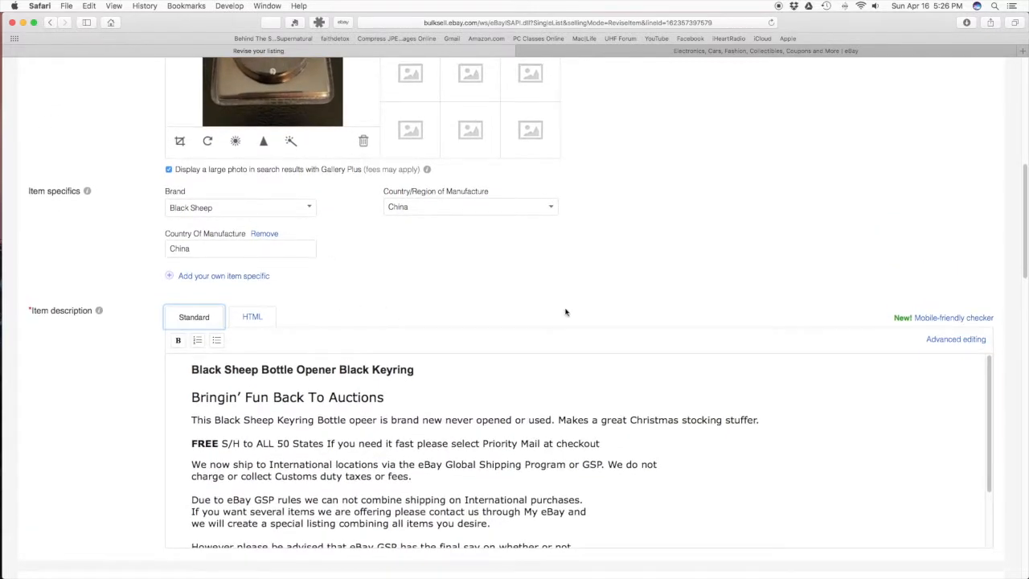
scroll(566, 312, up, 1)
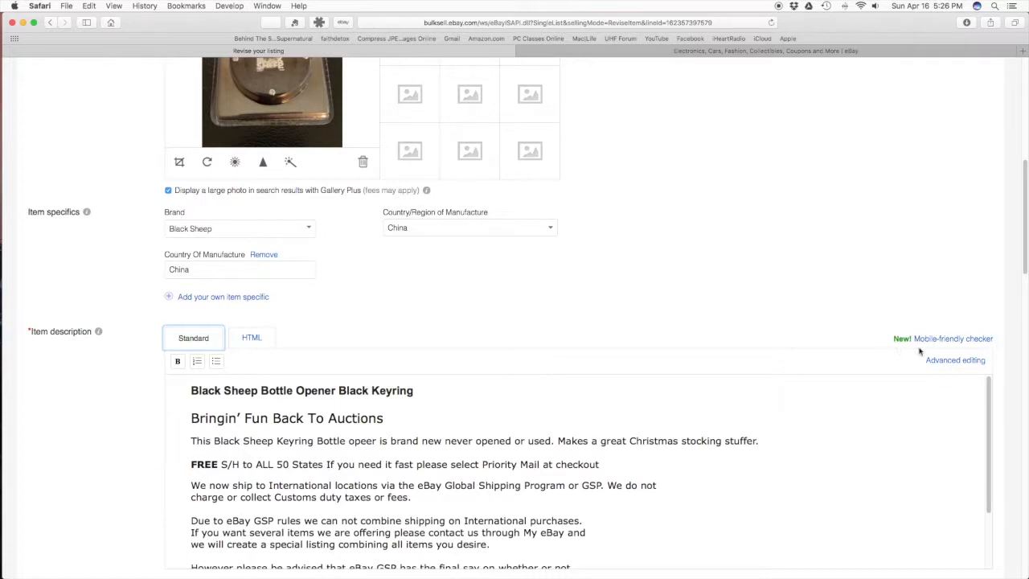
scroll(981, 350, down, 1)
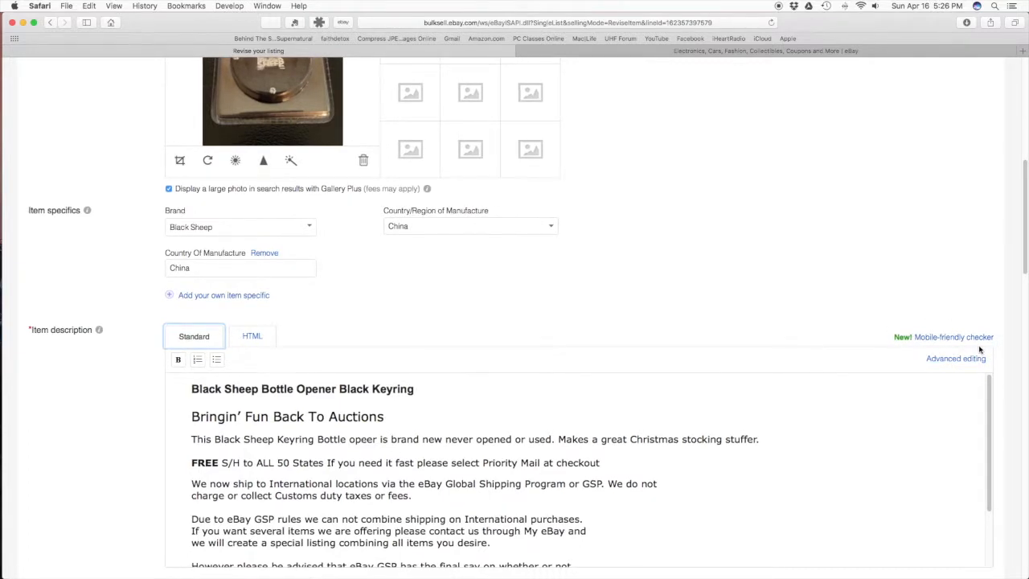
scroll(931, 339, up, 1)
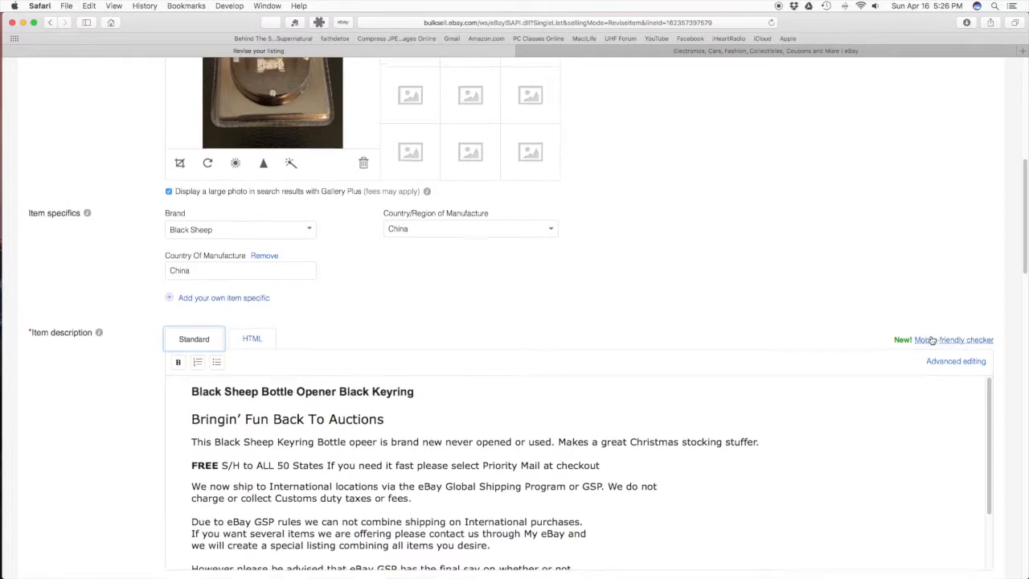
click(929, 341)
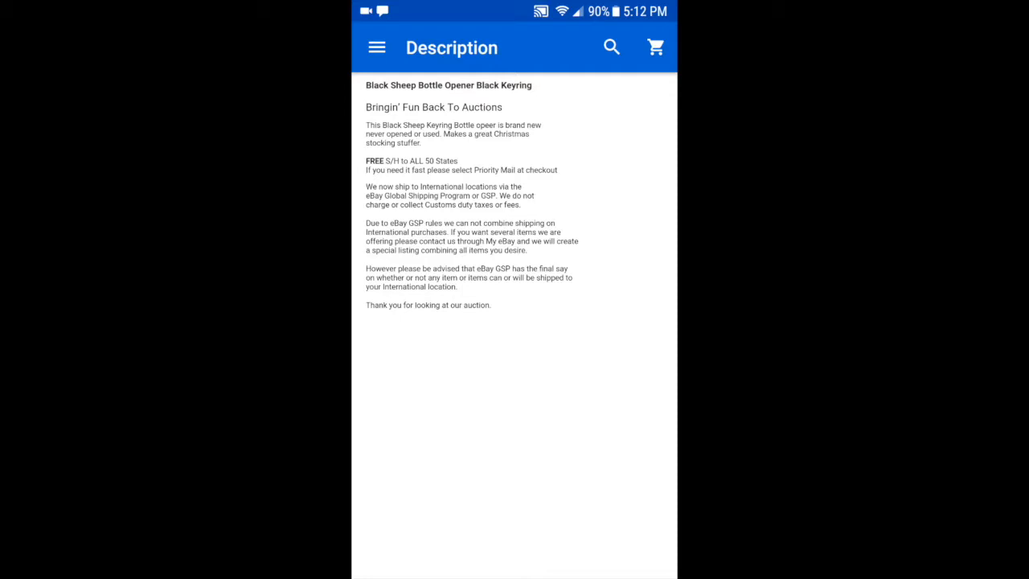
Step: Examine how the item description fits the screen in the eBay phone app, moving it vertically and sideways
scroll(555, 334, up, 3)
drag(483, 333, 585, 330)
scroll(515, 322, down, 3)
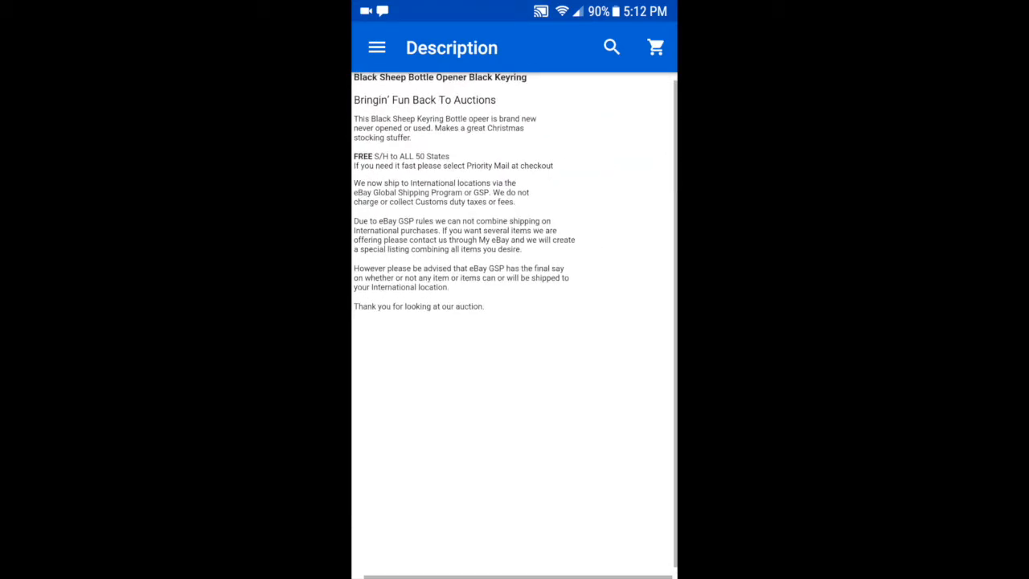
scroll(515, 322, up, 2)
scroll(515, 322, down, 2)
drag(515, 322, 525, 321)
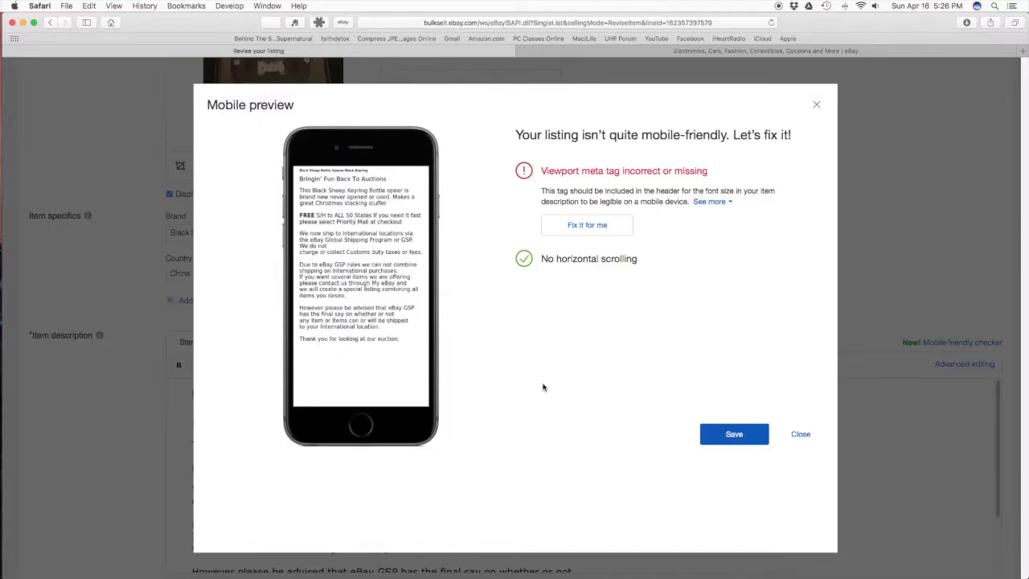
Step: Review the suggested viewport meta tag code, apply the checker's automatic fix and save it to the description
click(720, 207)
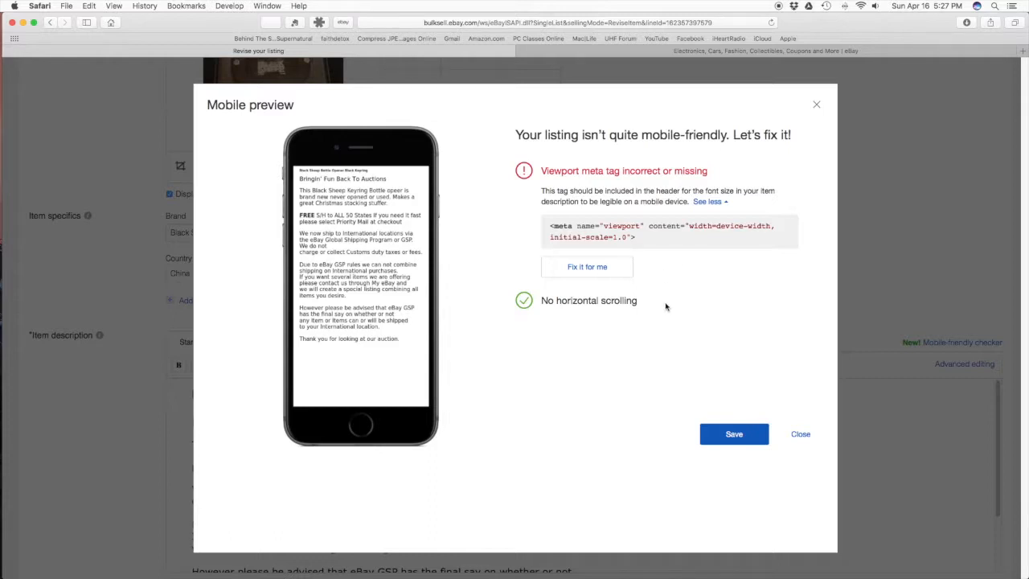
drag(641, 239, 553, 228)
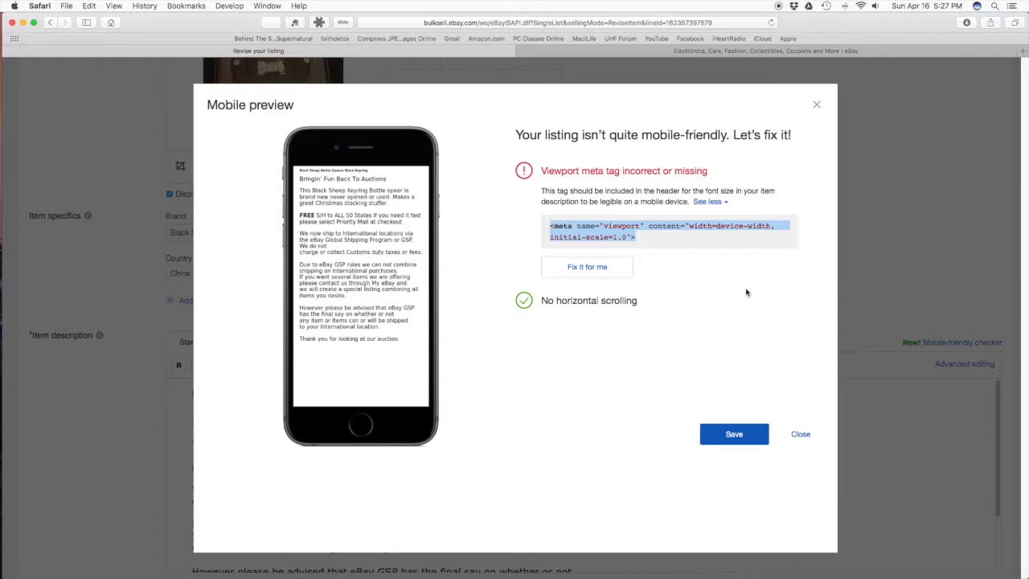
click(714, 203)
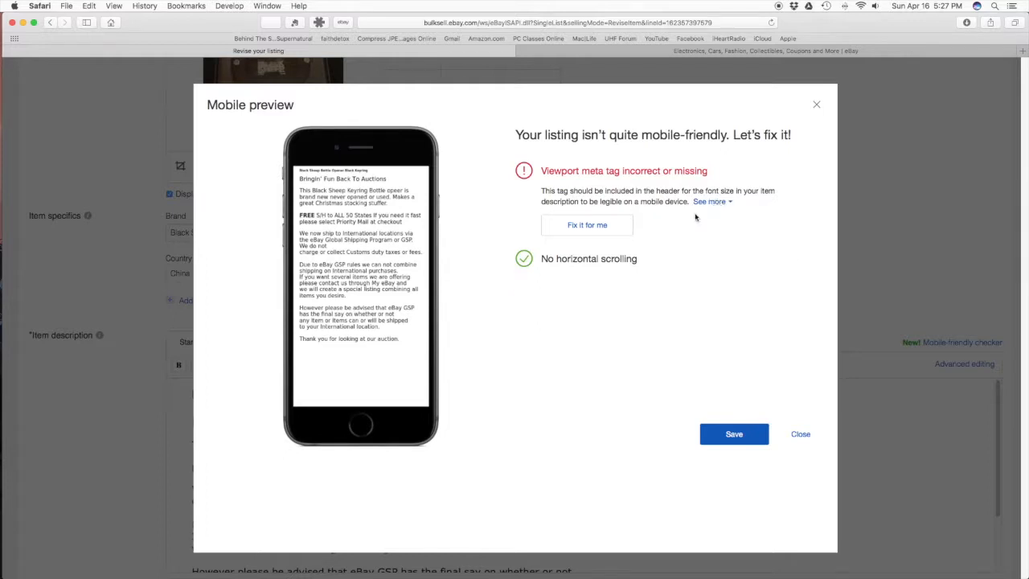
click(576, 226)
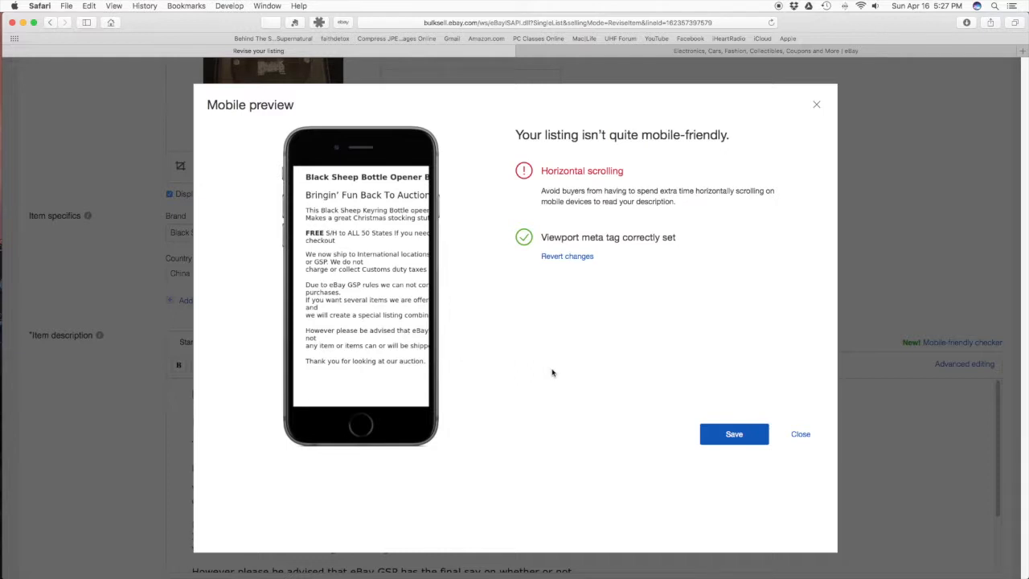
click(732, 433)
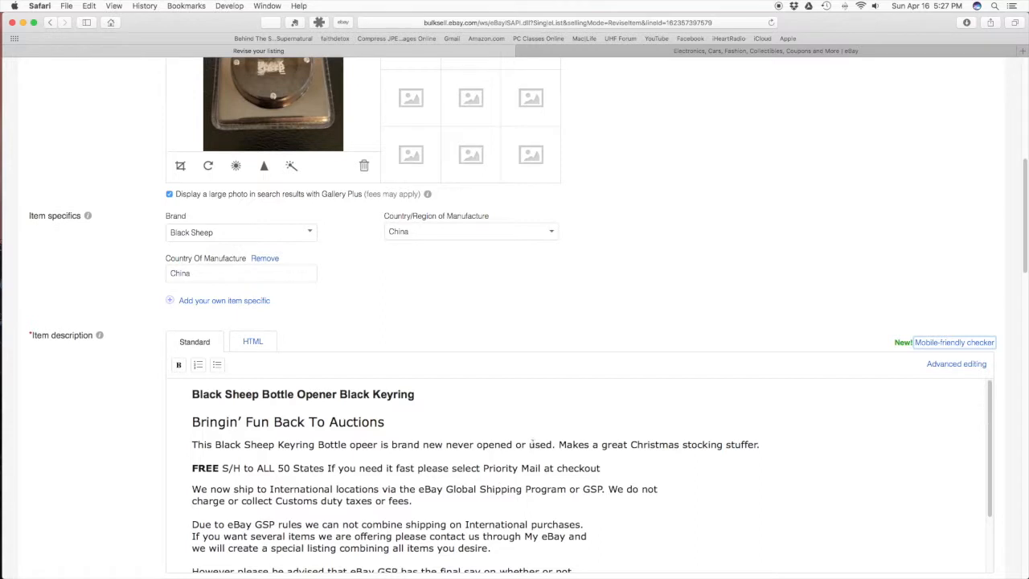
Step: Inspect the viewport meta tag at the start of the description's HTML and return to the Standard view
click(253, 341)
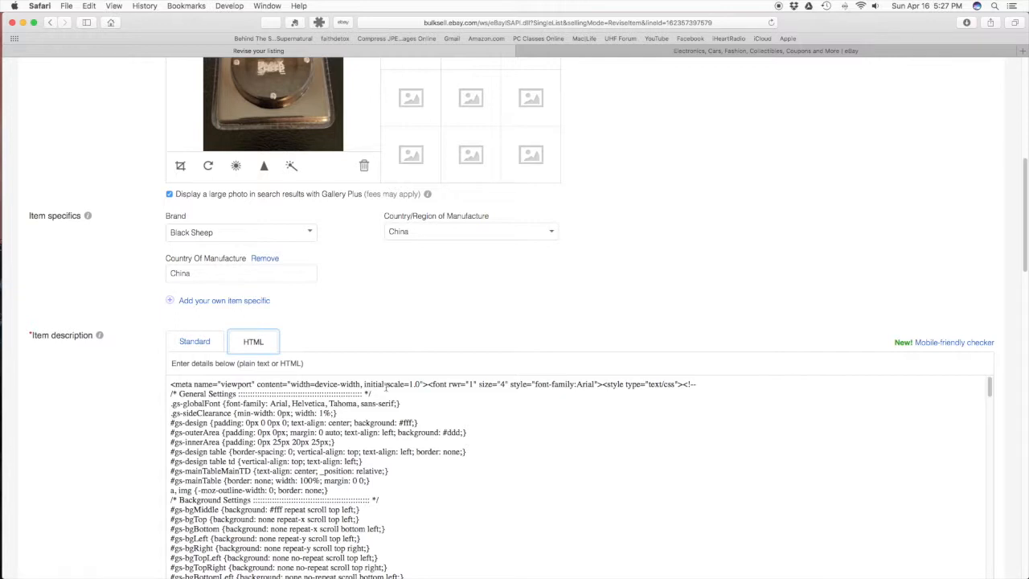
drag(425, 385, 316, 376)
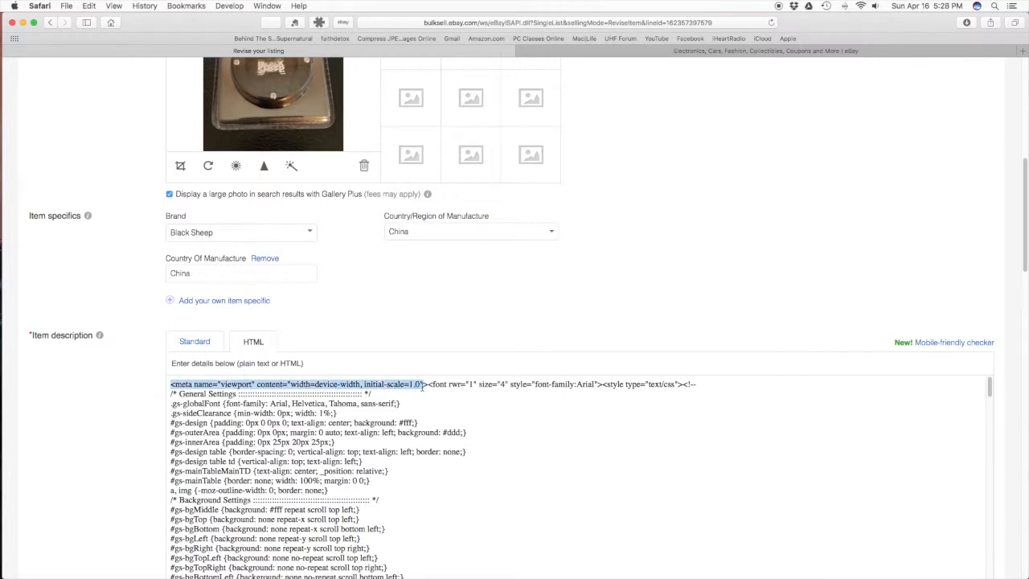
drag(429, 386, 170, 375)
click(185, 343)
Step: Remove the forced line breaks inside the description's "We now ship to International locations" and "Due to eBay GSP rules" paragraphs
scroll(513, 473, down, 5)
scroll(514, 477, up, 1)
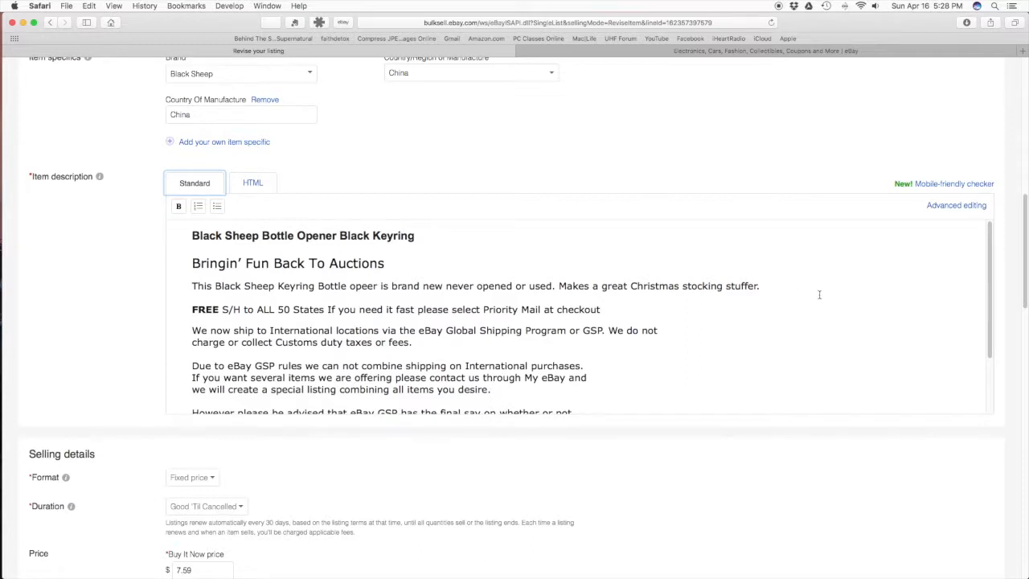
click(680, 328)
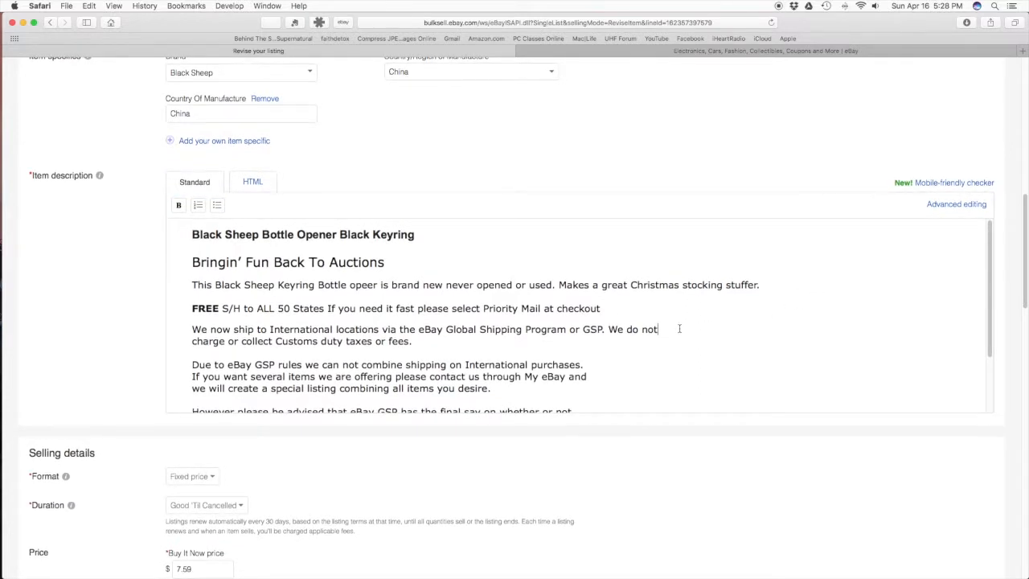
key(Delete)
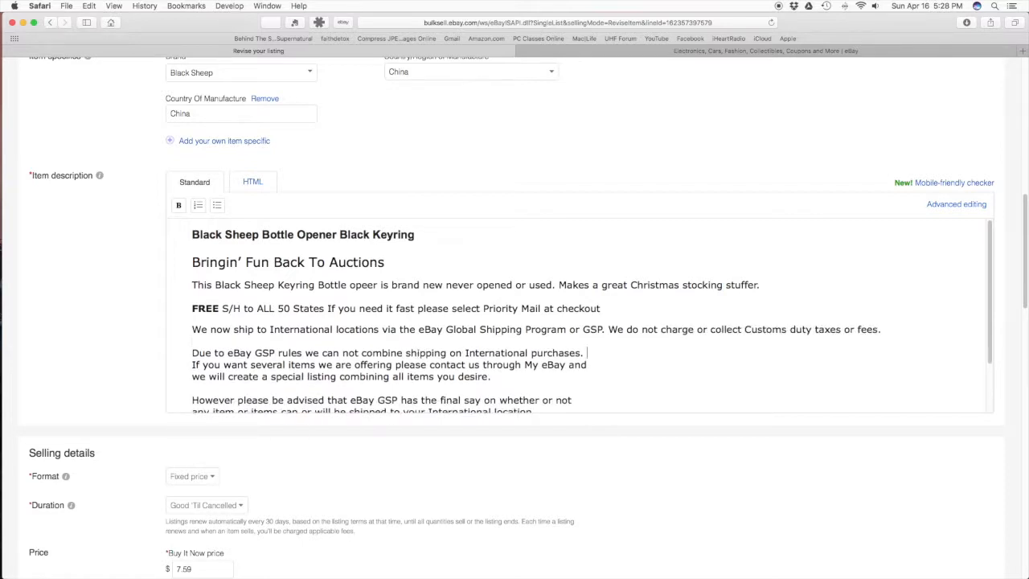
key(Delete)
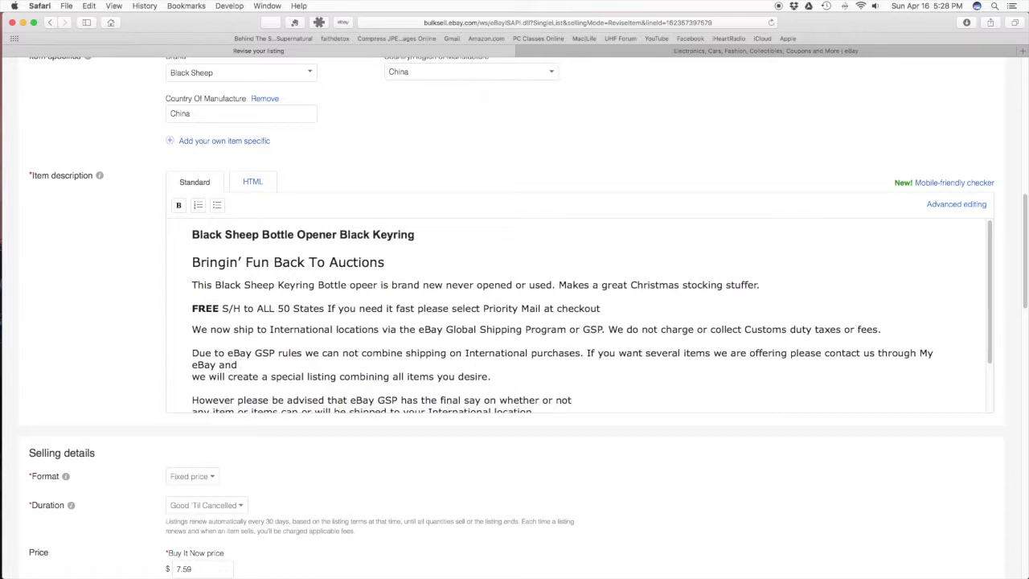
key(BackSpace)
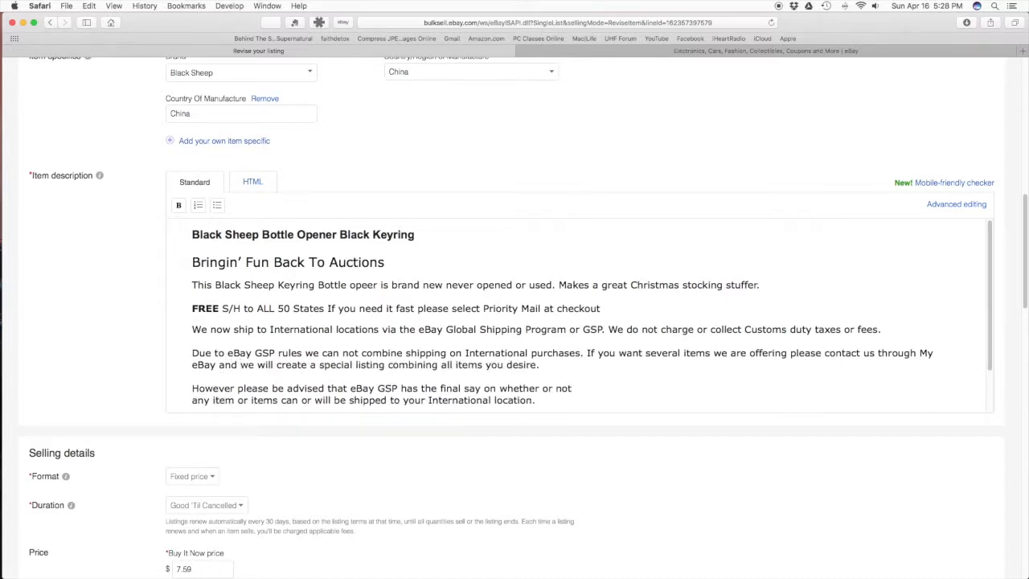
Step: Join the two lines of the "However please be advised" paragraph by removing the break after "whether or not"
key(Down)
key(Up)
key(Right)
key(Right)
key(Delete)
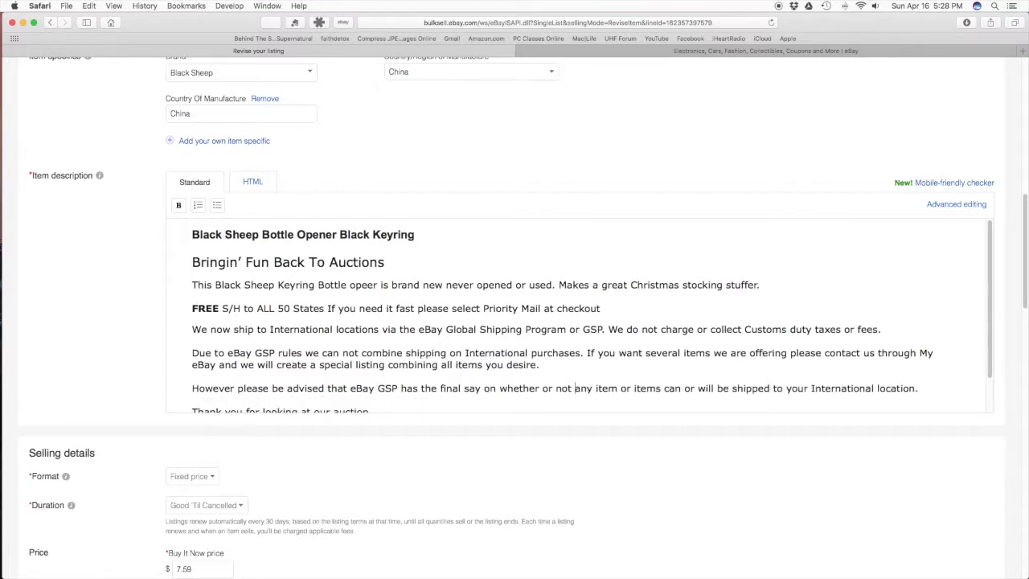
Step: Delete the extra blank lines below the closing "Thank you for looking at our auction." sentence
scroll(409, 401, down, 2)
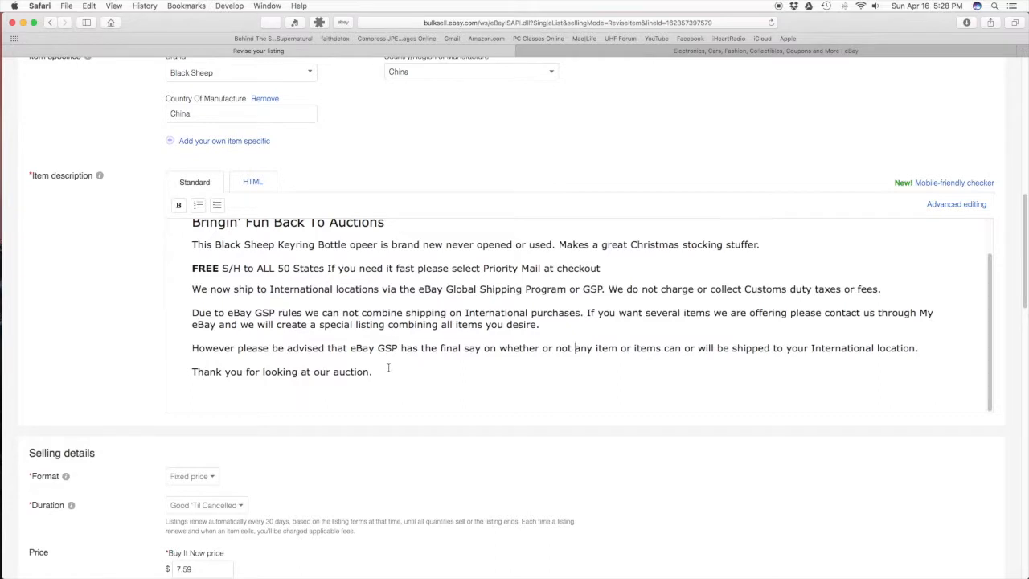
key(Delete)
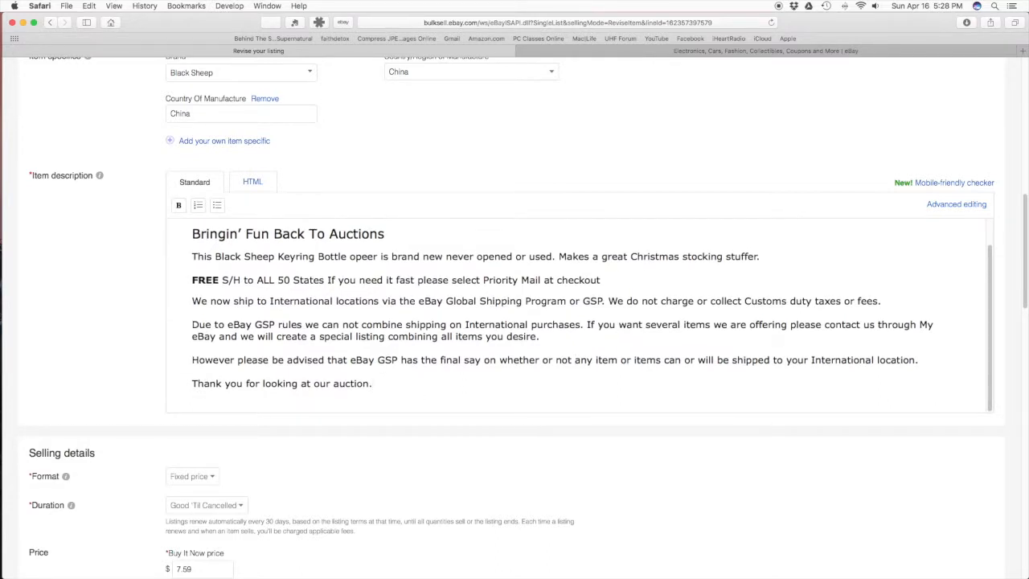
key(Delete)
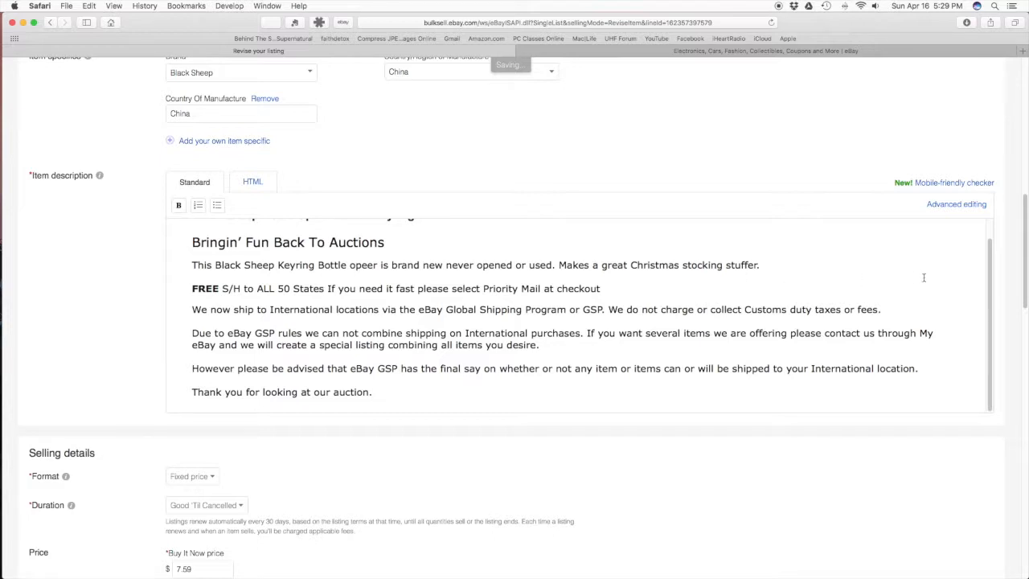
Step: Rerun the Mobile-friendly checker, review the full description in the mobile preview and save it
click(950, 183)
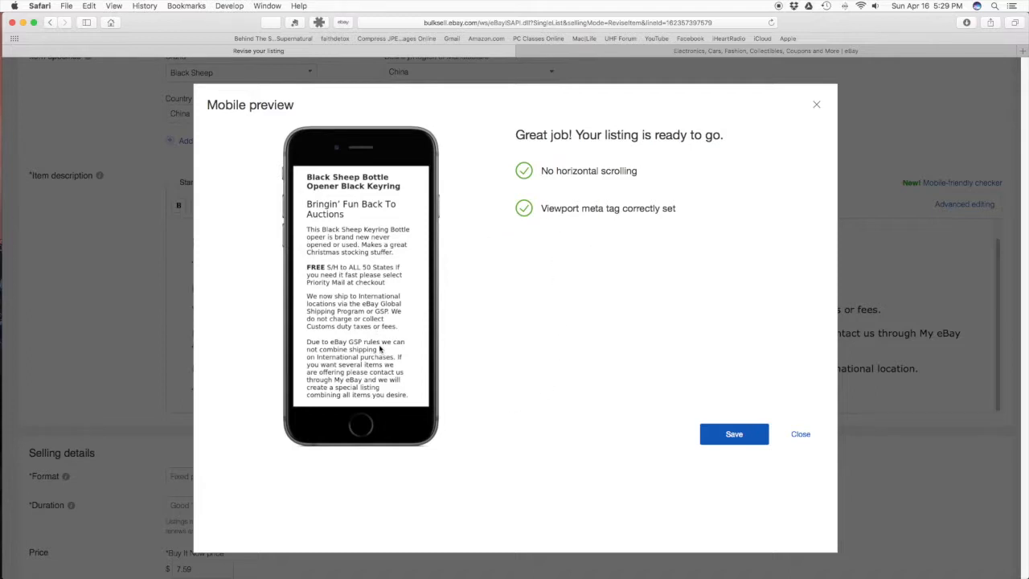
scroll(410, 377, down, 5)
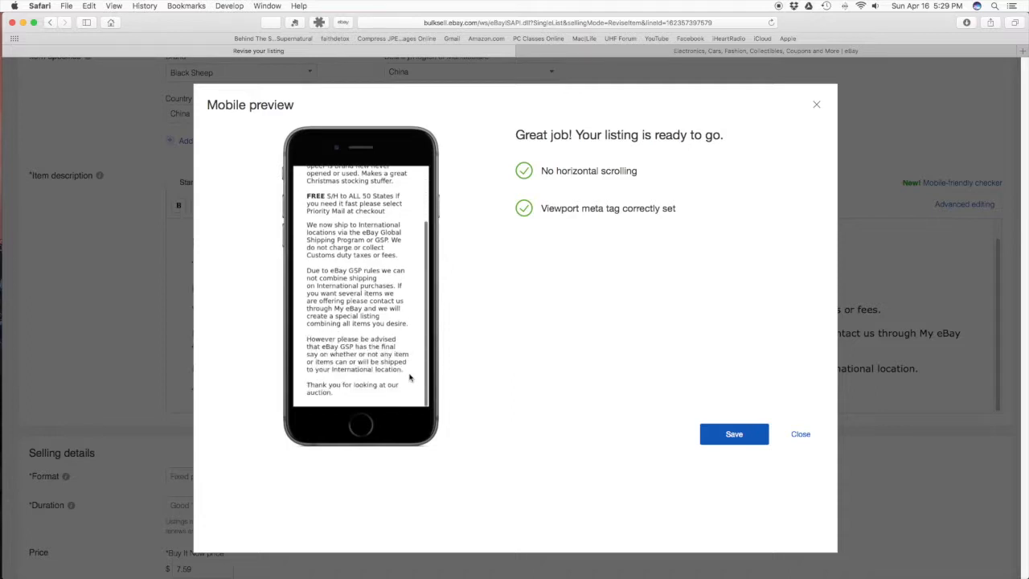
scroll(409, 377, up, 5)
scroll(409, 378, down, 5)
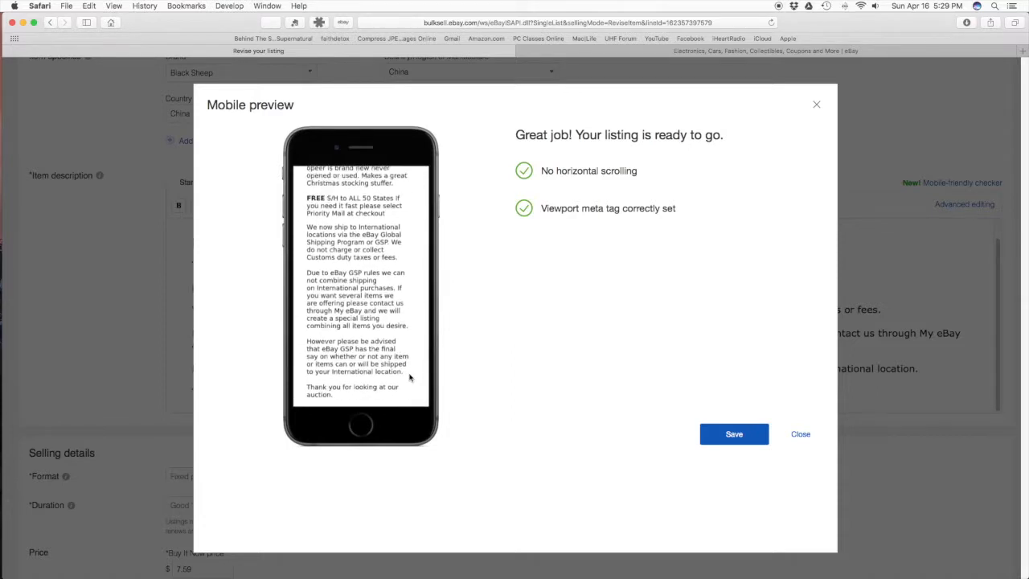
scroll(409, 377, up, 1)
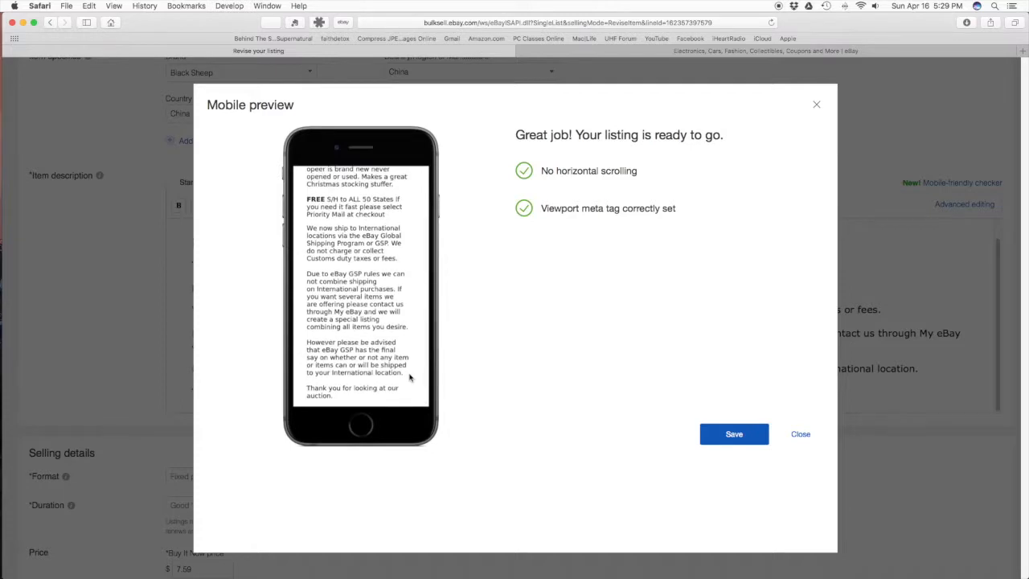
scroll(409, 377, up, 5)
scroll(409, 377, down, 5)
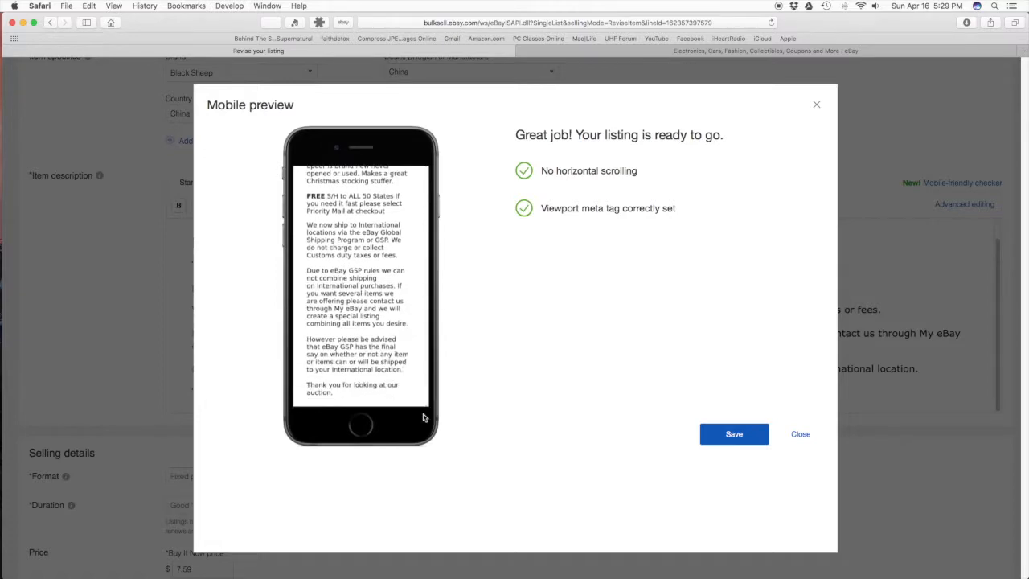
click(729, 440)
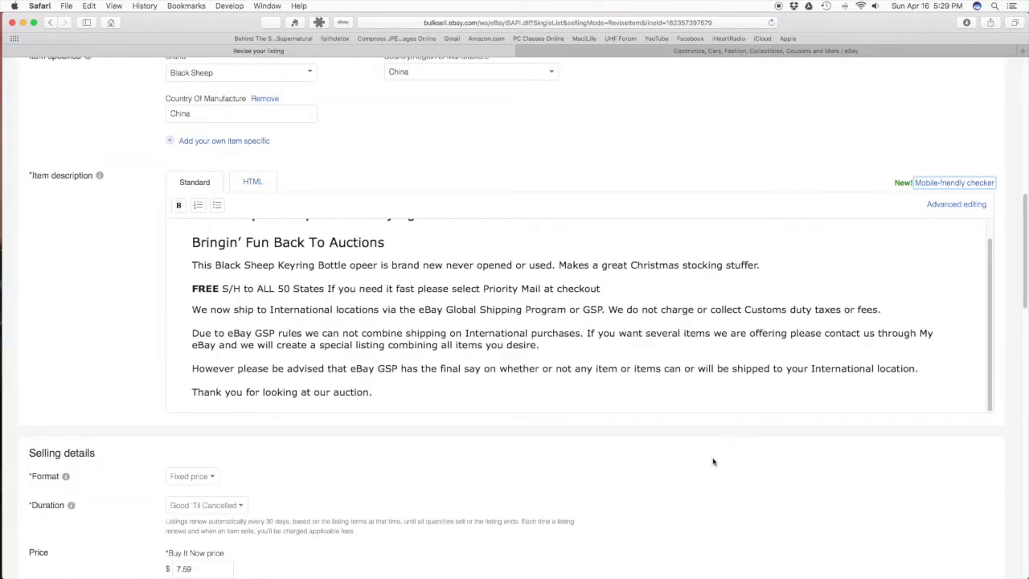
Step: Submit the revised listing with Update listing and finish with the "I'm done now" option
scroll(712, 462, down, 20)
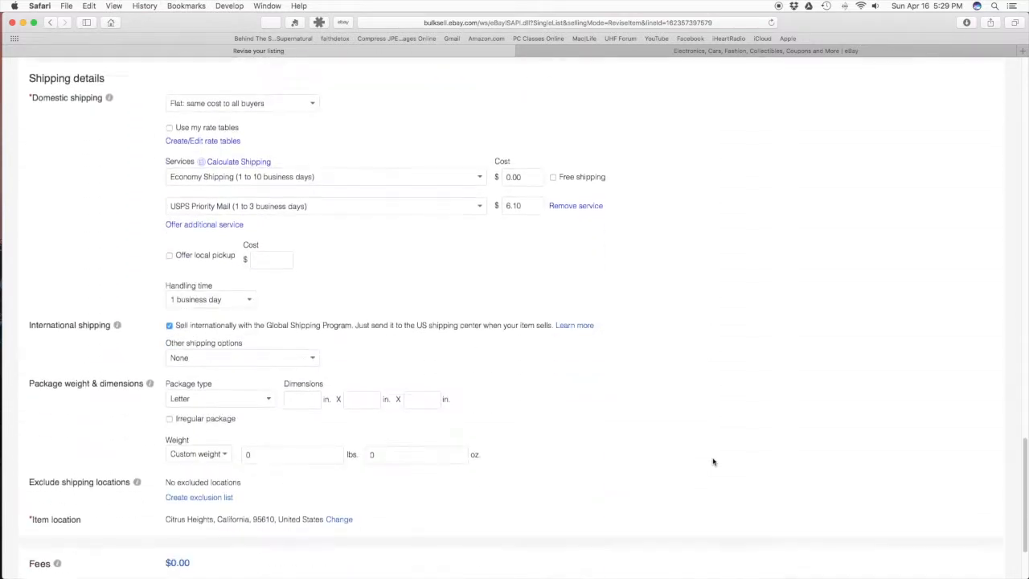
scroll(712, 462, down, 3)
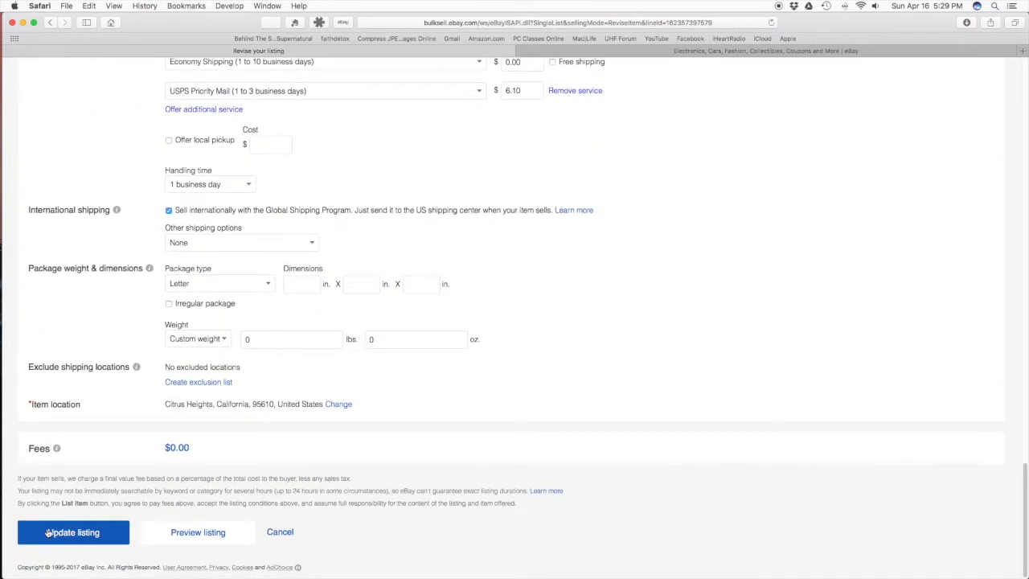
click(48, 534)
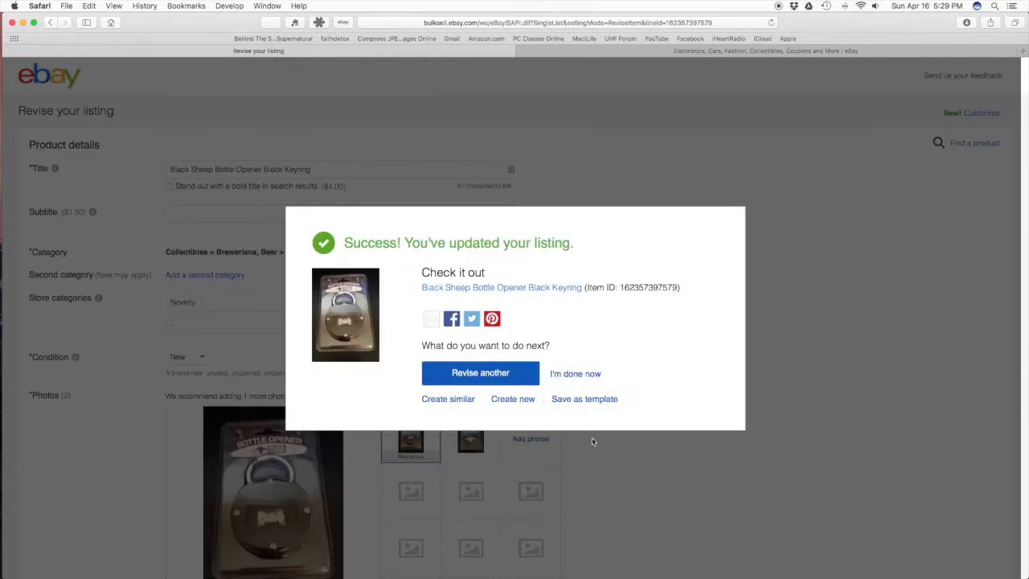
click(581, 374)
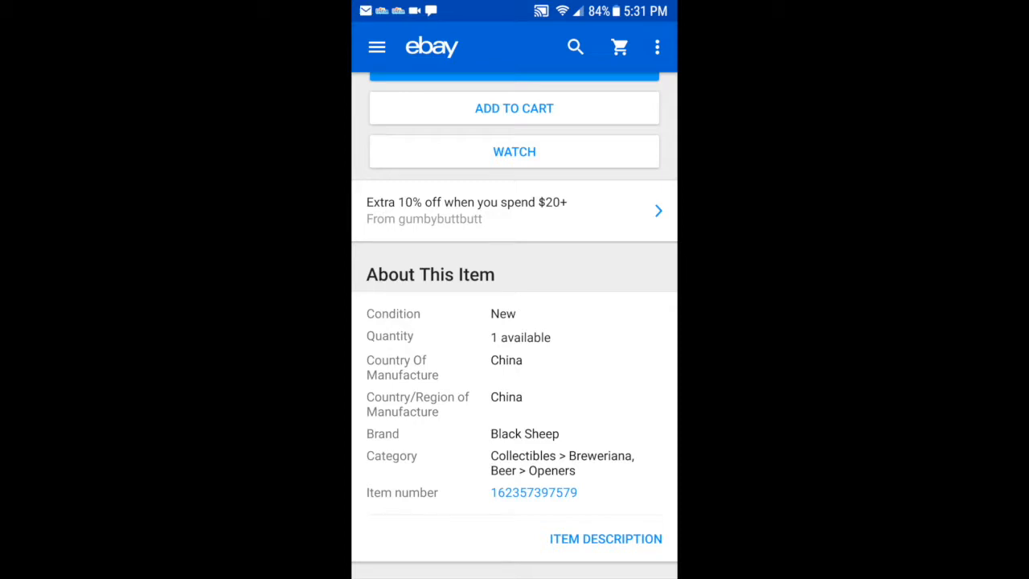
Step: Read through the Black Sheep bottle opener's item description in the eBay mobile app and return to the seller's item list
scroll(514, 322, up, 5)
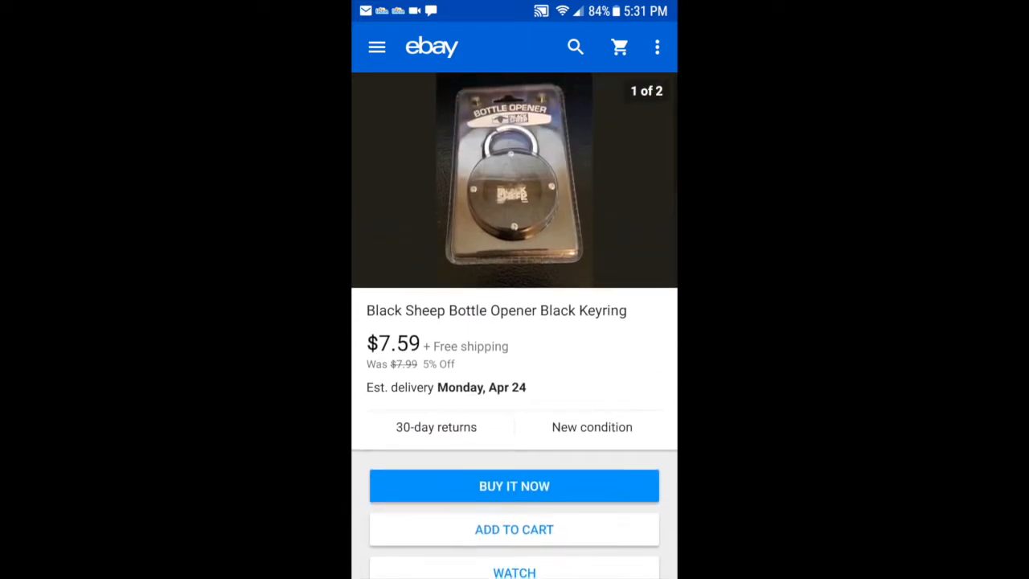
scroll(515, 321, down, 6)
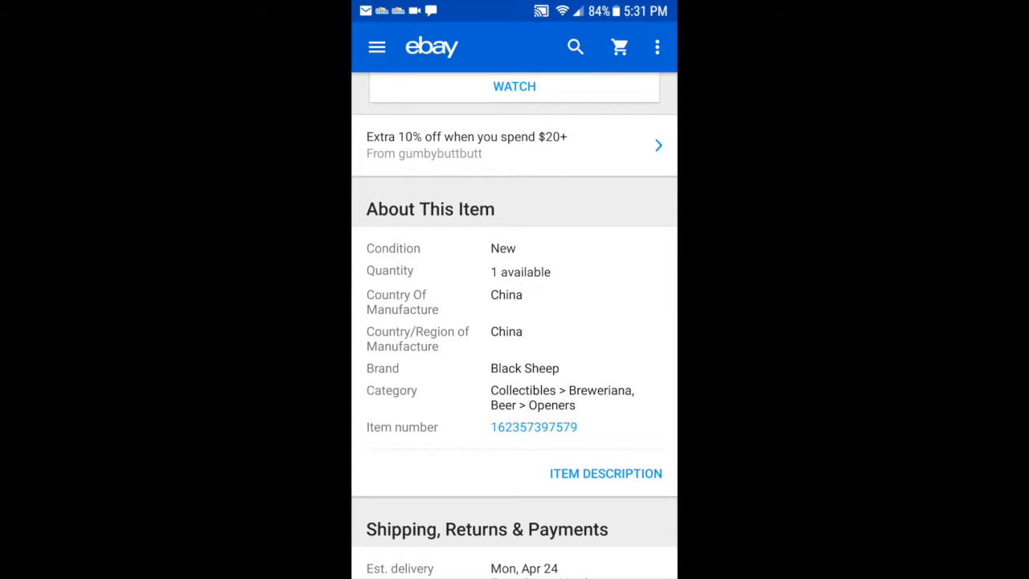
click(606, 473)
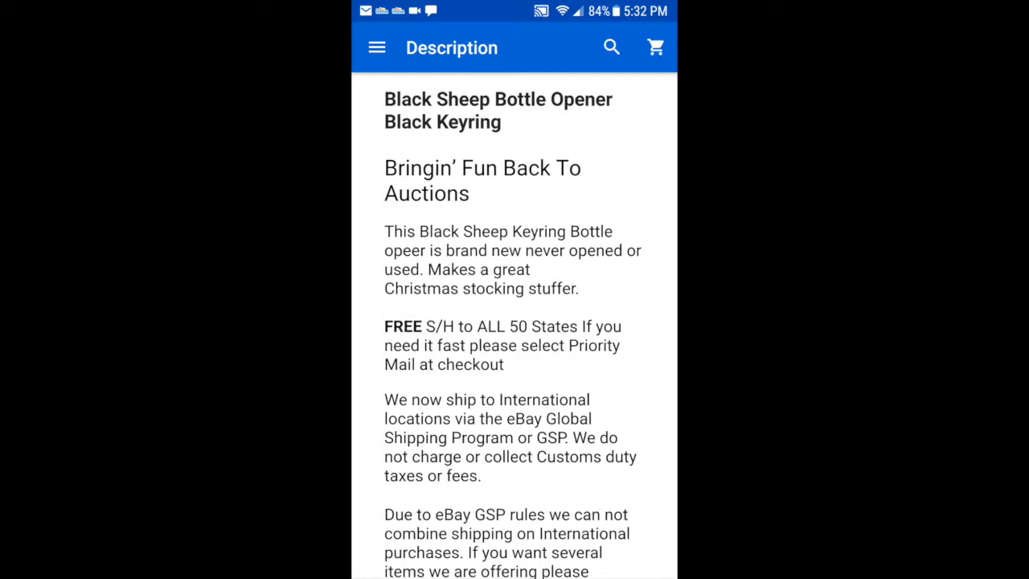
scroll(515, 322, down, 5)
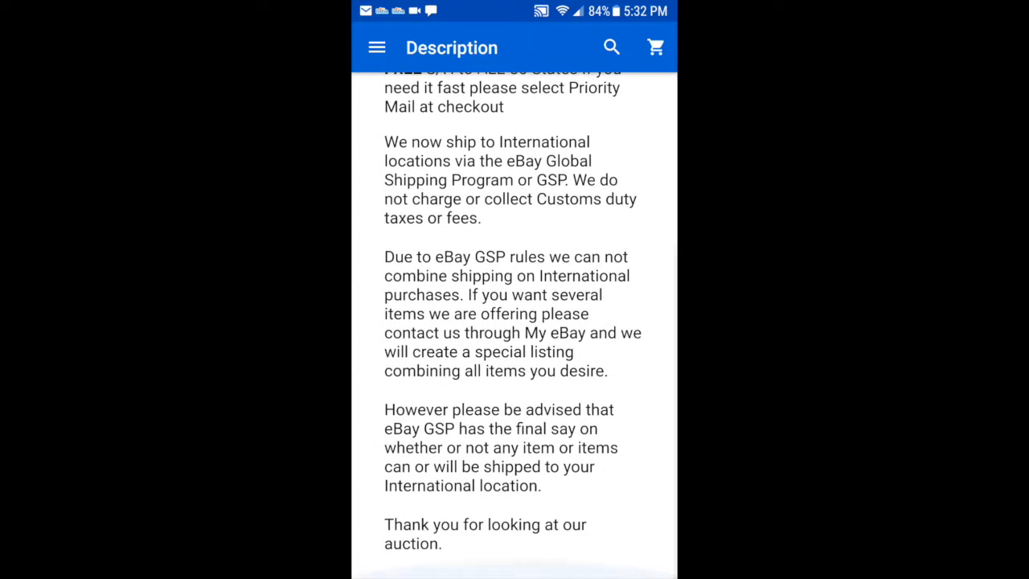
scroll(515, 322, up, 1)
scroll(514, 322, up, 2)
scroll(515, 321, up, 1)
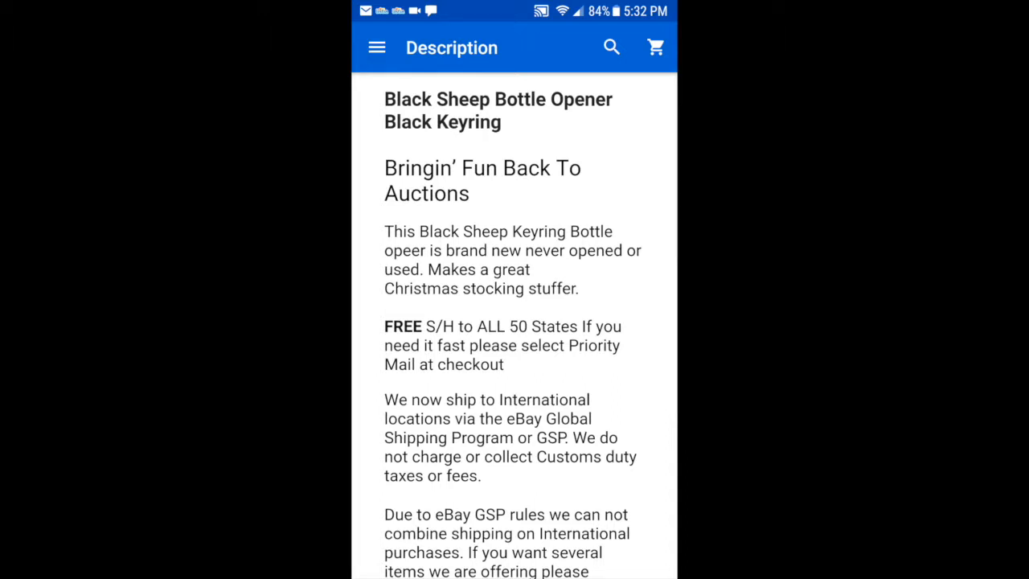
scroll(515, 321, down, 1)
scroll(515, 321, down, 1)
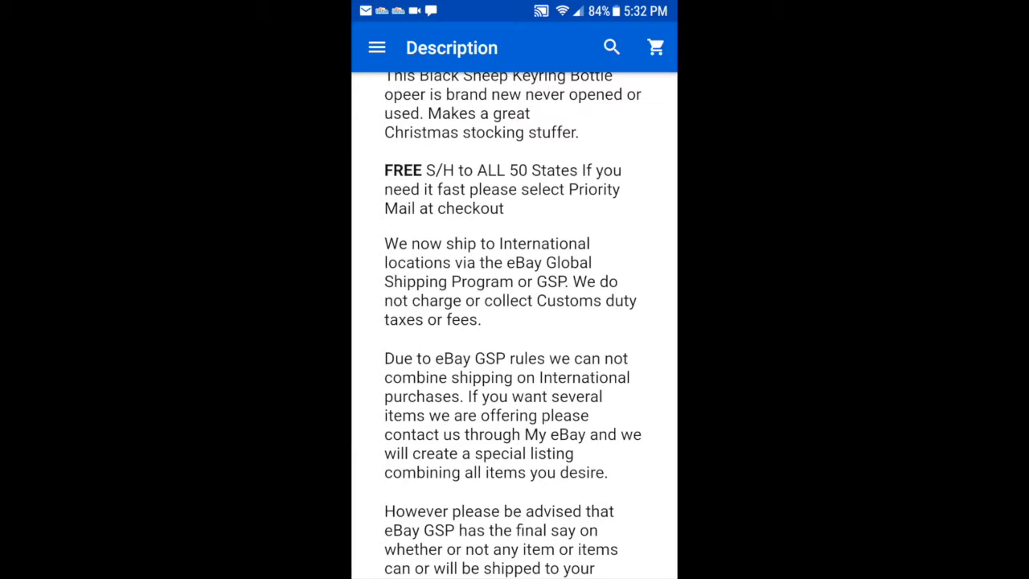
scroll(515, 322, up, 2)
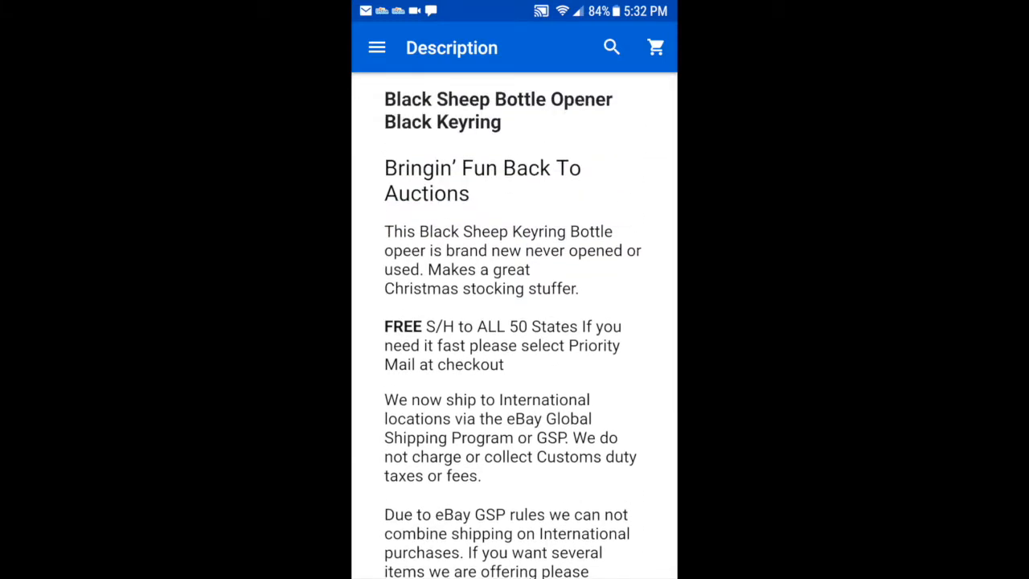
scroll(514, 321, down, 5)
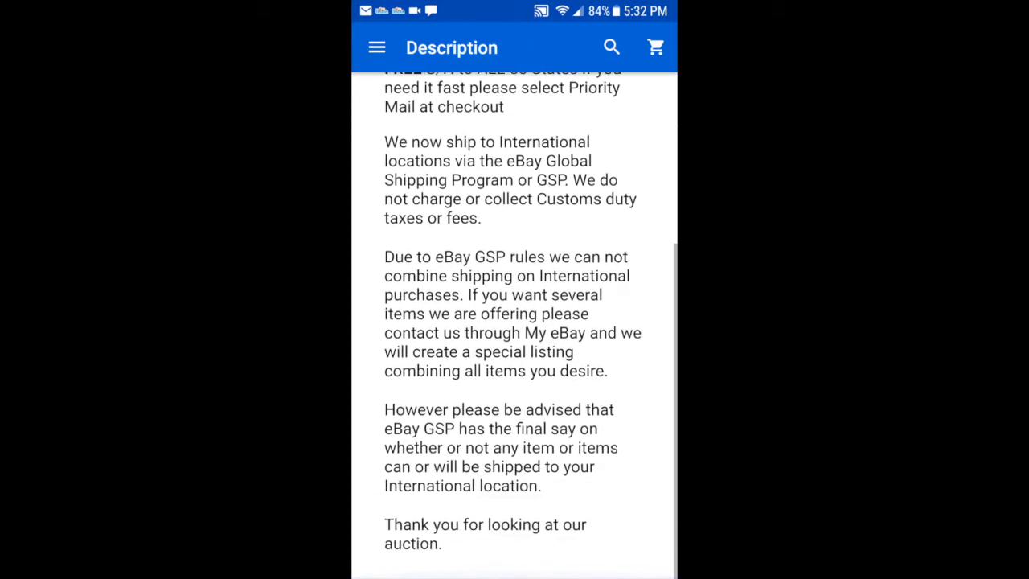
scroll(515, 321, up, 5)
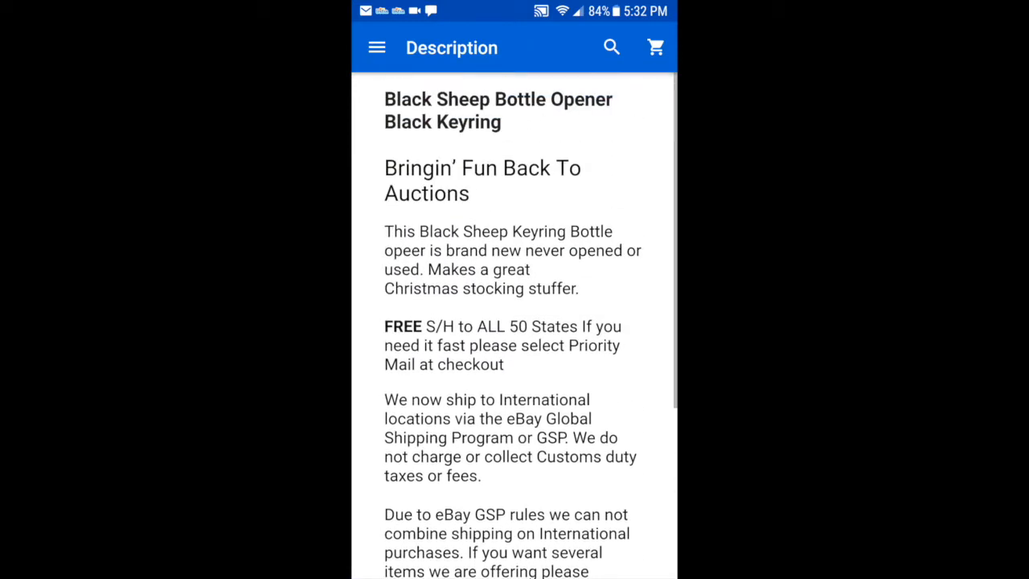
key(Escape)
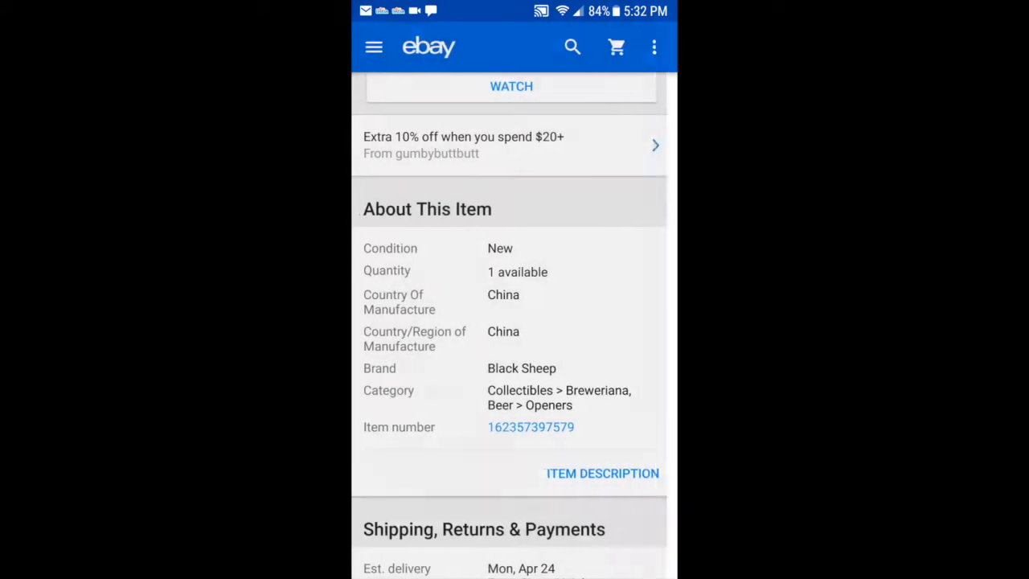
key(Escape)
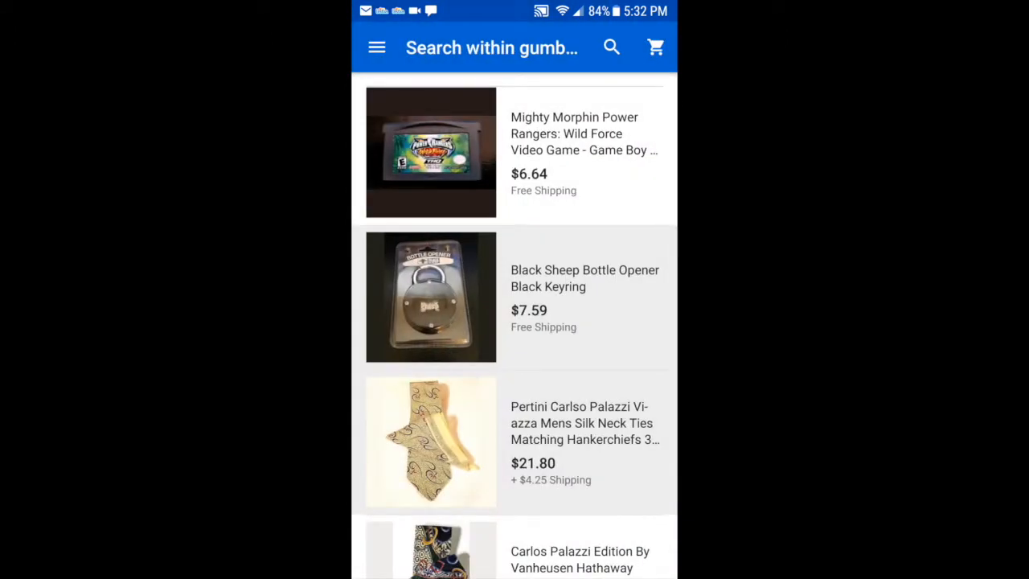
Step: Open the Pertini Carlso Palazzi Viazza neck ties listing in the mobile app and read through its item description
click(421, 428)
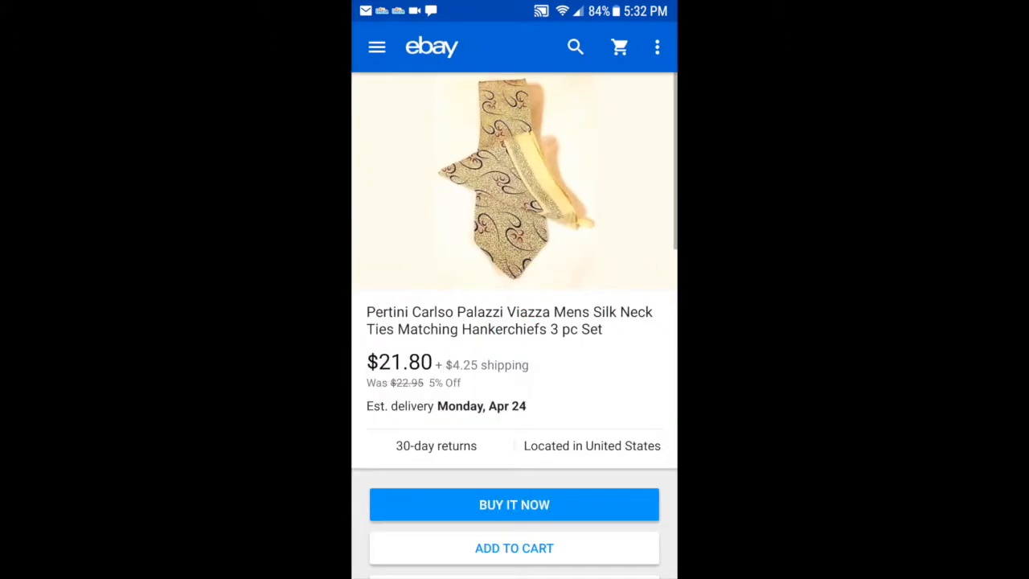
scroll(515, 321, down, 5)
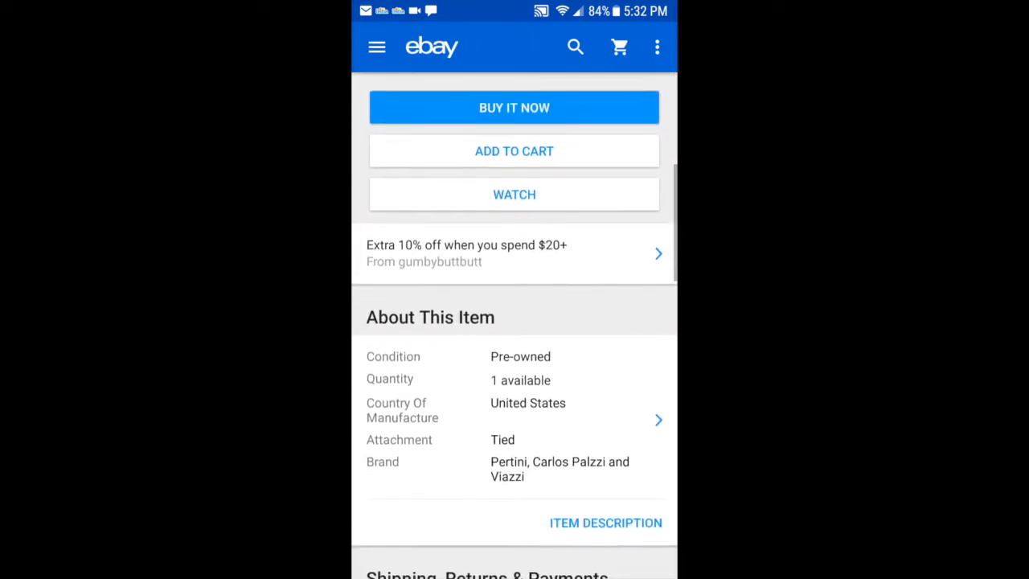
click(606, 521)
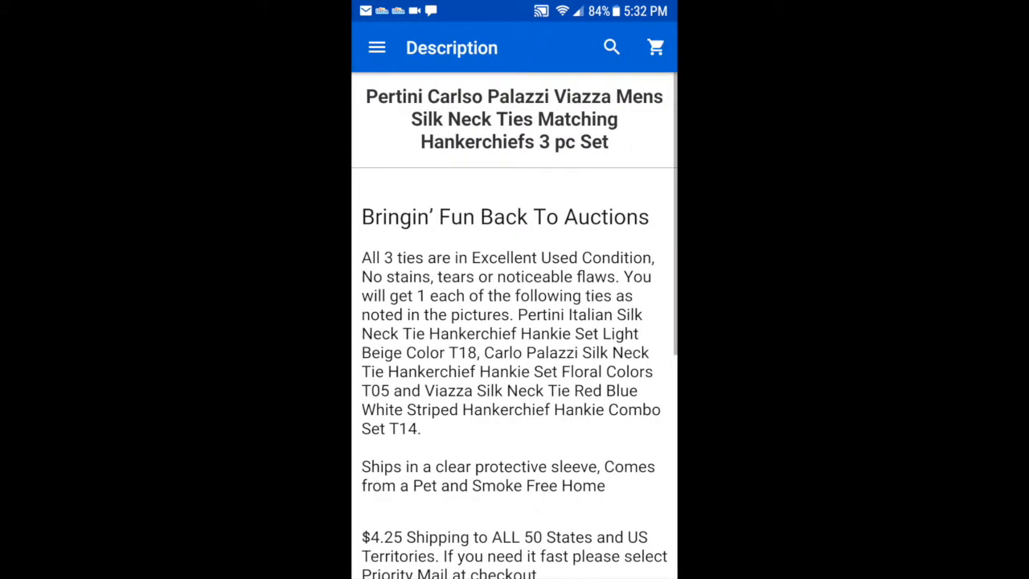
scroll(515, 321, down, 5)
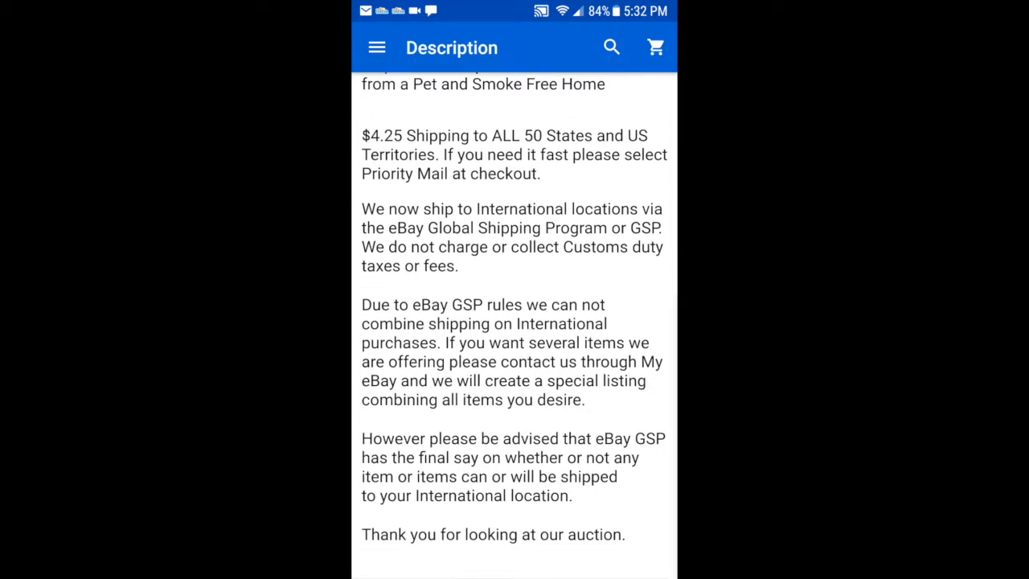
scroll(515, 321, up, 1)
scroll(515, 322, up, 5)
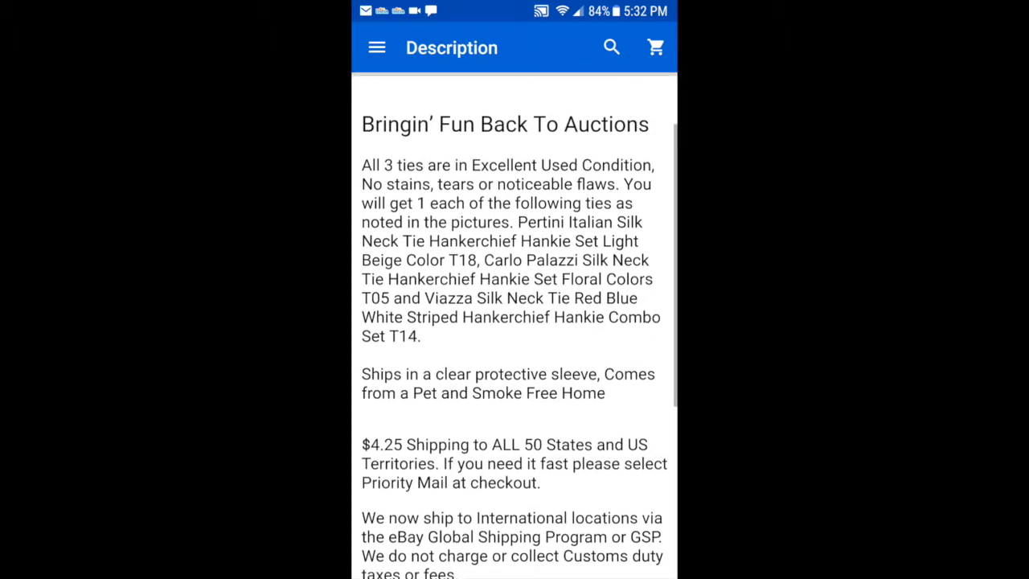
key(Escape)
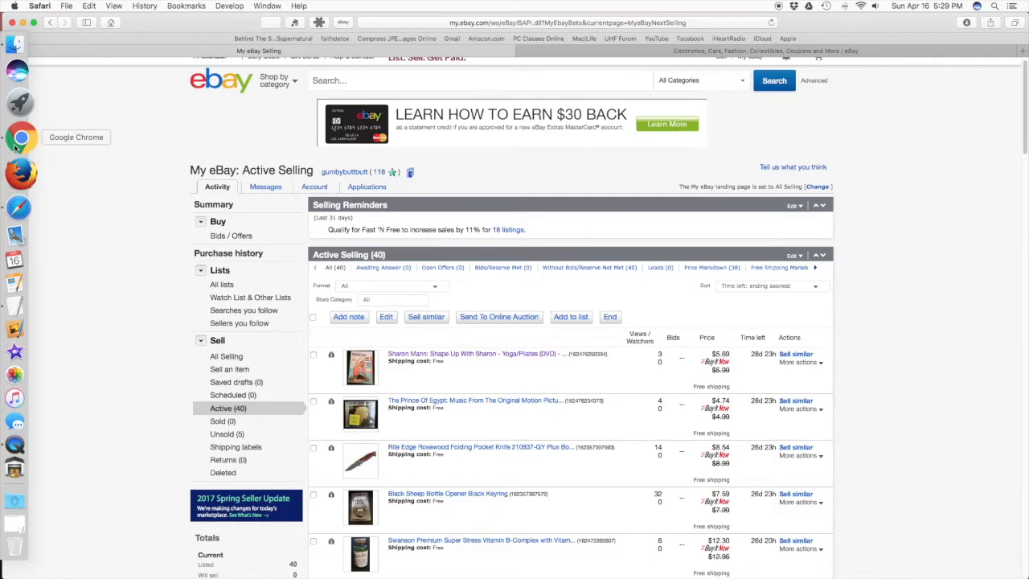
Step: Switch to Chrome and show the aluminum credit card wallet listing's description in the listing editor
click(18, 143)
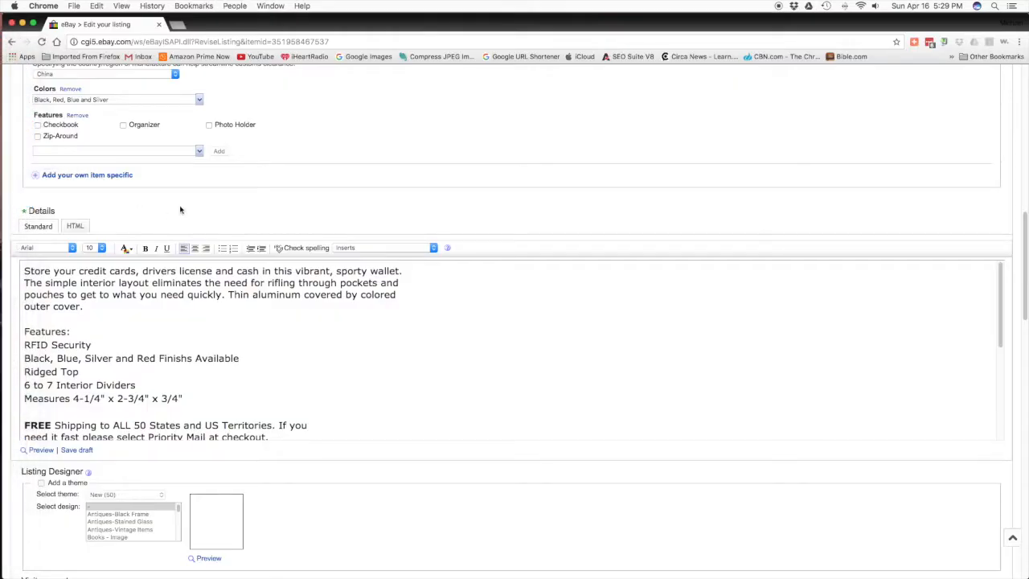
scroll(456, 188, up, 2)
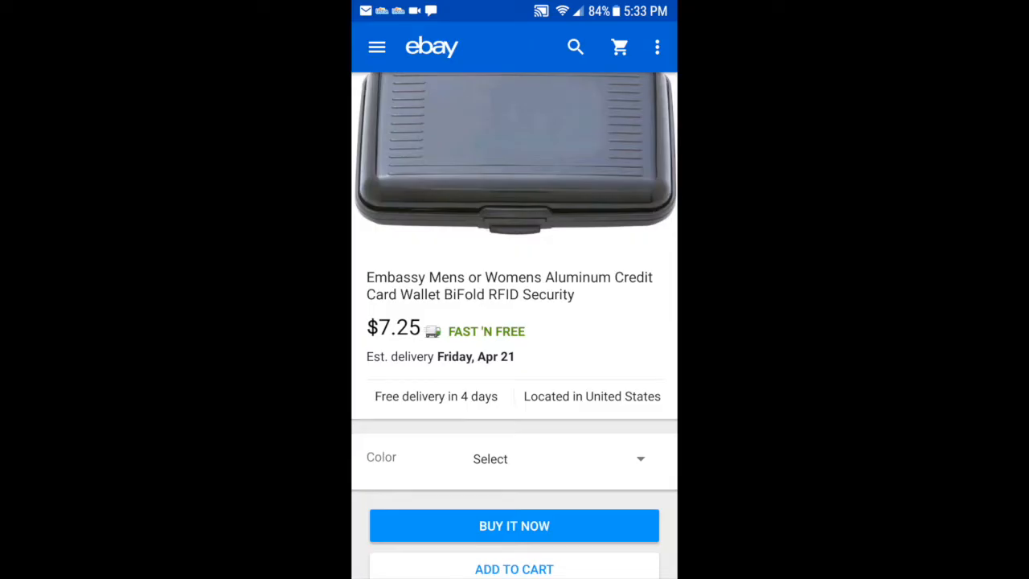
Step: Open the Embassy aluminum wallet listing's item description in the eBay mobile app and examine its line breaks
scroll(515, 322, down, 2)
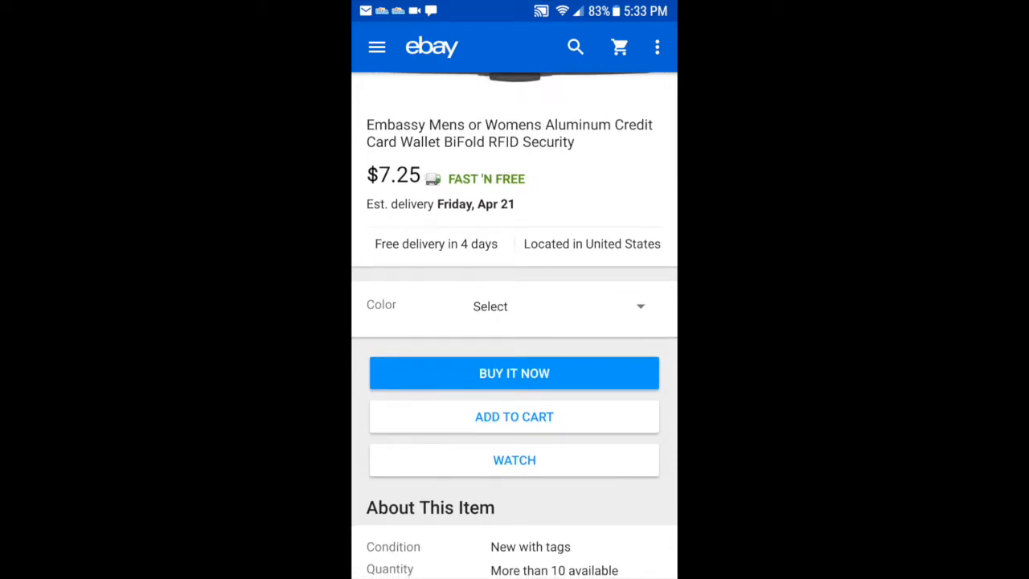
scroll(514, 321, down, 3)
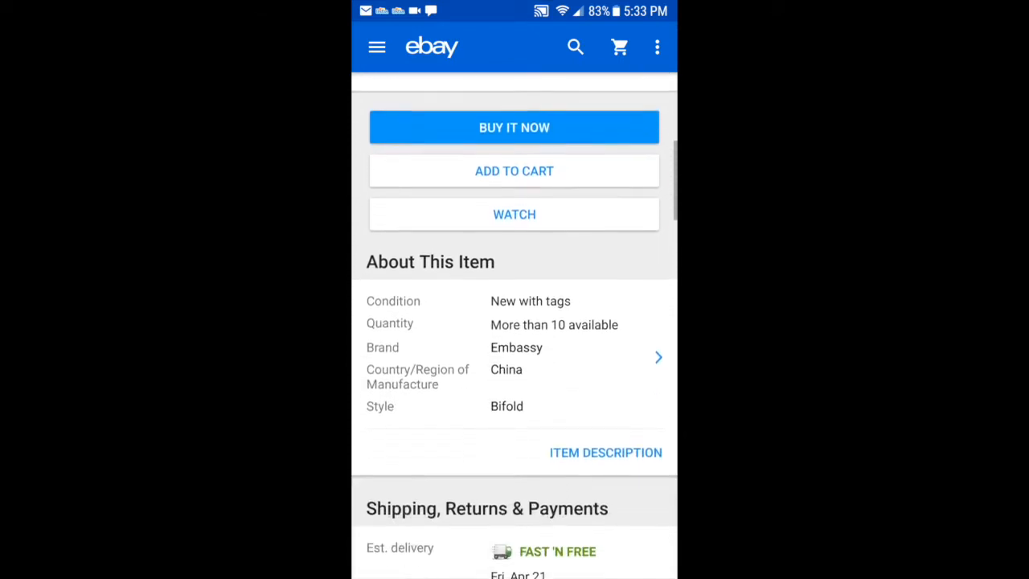
click(605, 434)
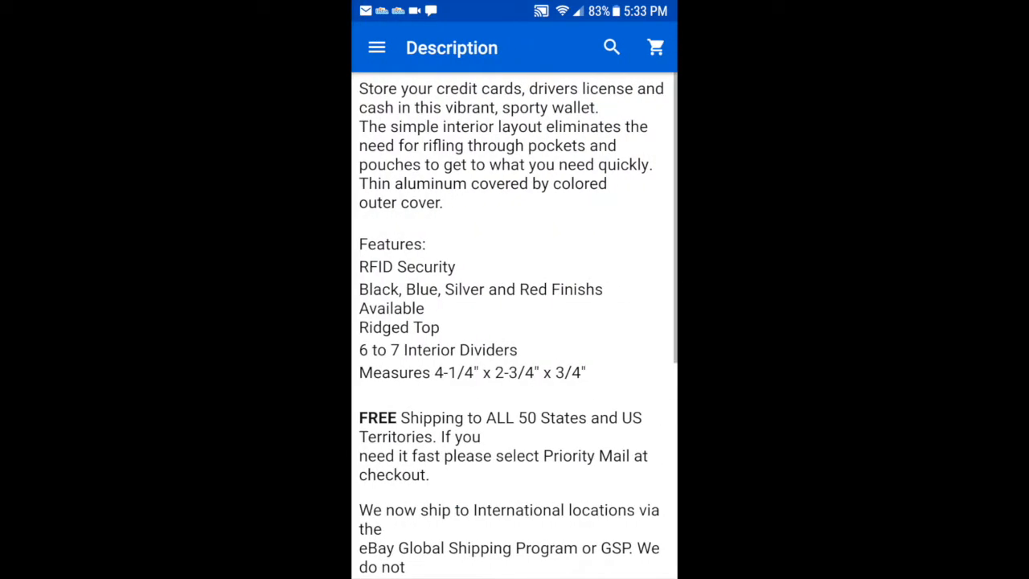
scroll(515, 322, down, 3)
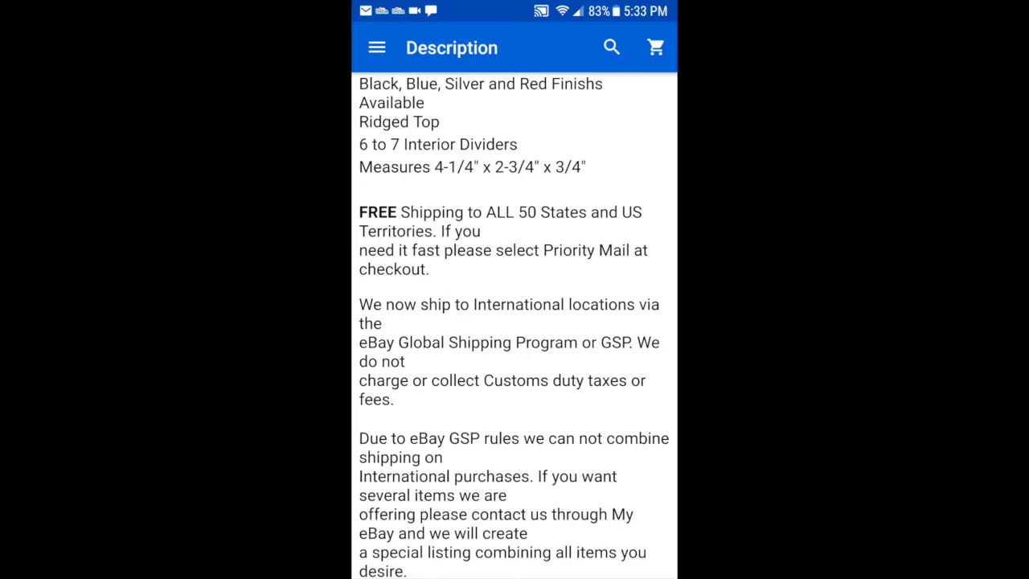
scroll(514, 322, down, 2)
scroll(514, 322, up, 5)
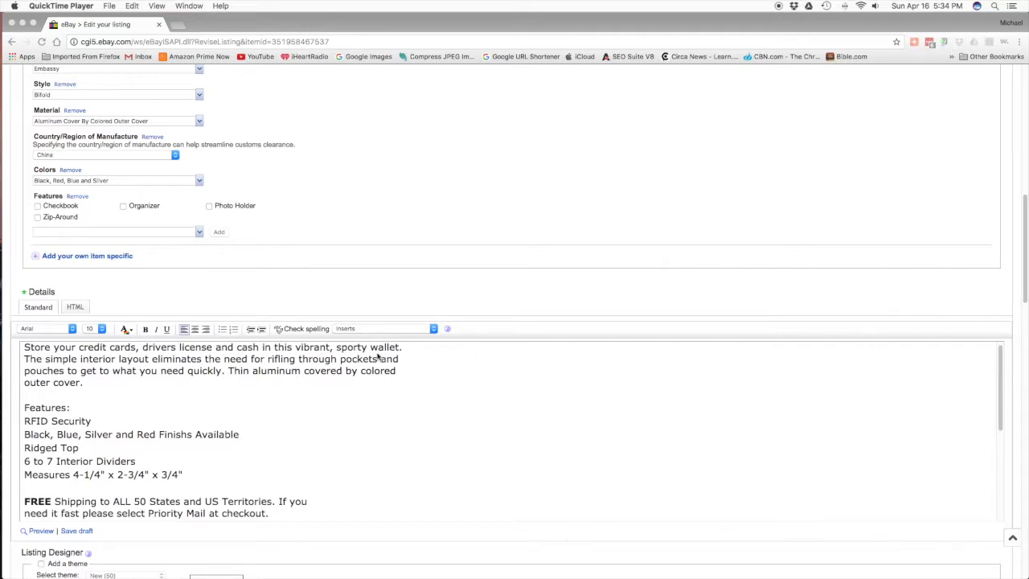
Step: Insert <meta name="viewport" content="width=device-width, initial-scale=1.0"> at the start of the wallet description's HTML and return to the standard view
click(75, 308)
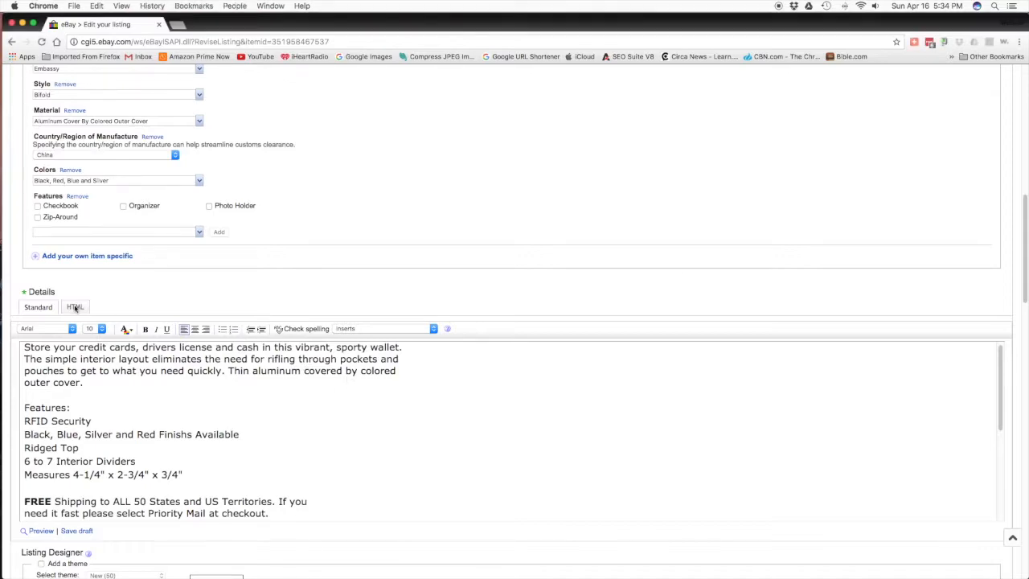
click(75, 308)
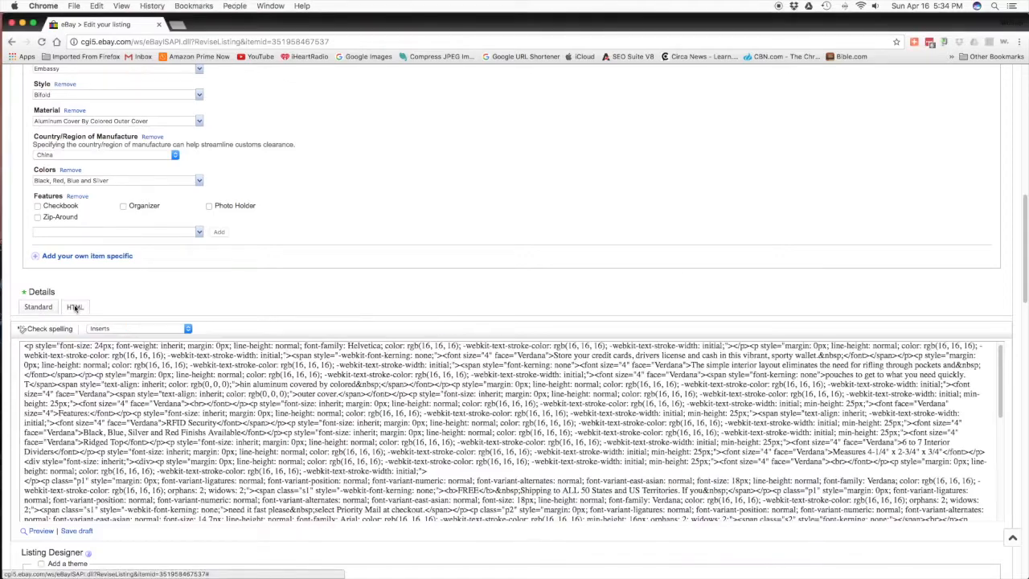
click(25, 345)
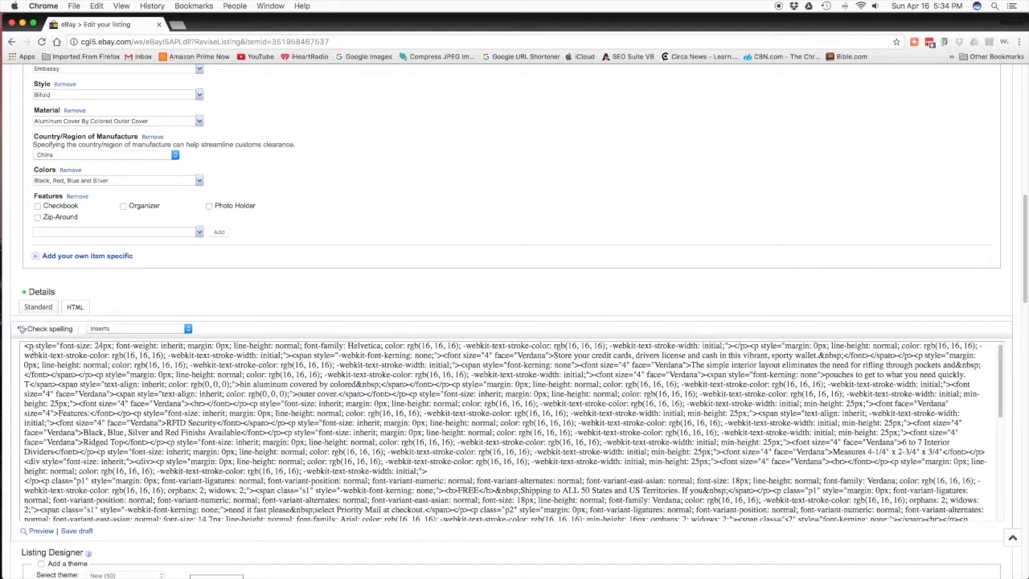
text(<meta name="viewport" content="width=device-width, initial-scale=1.0">)
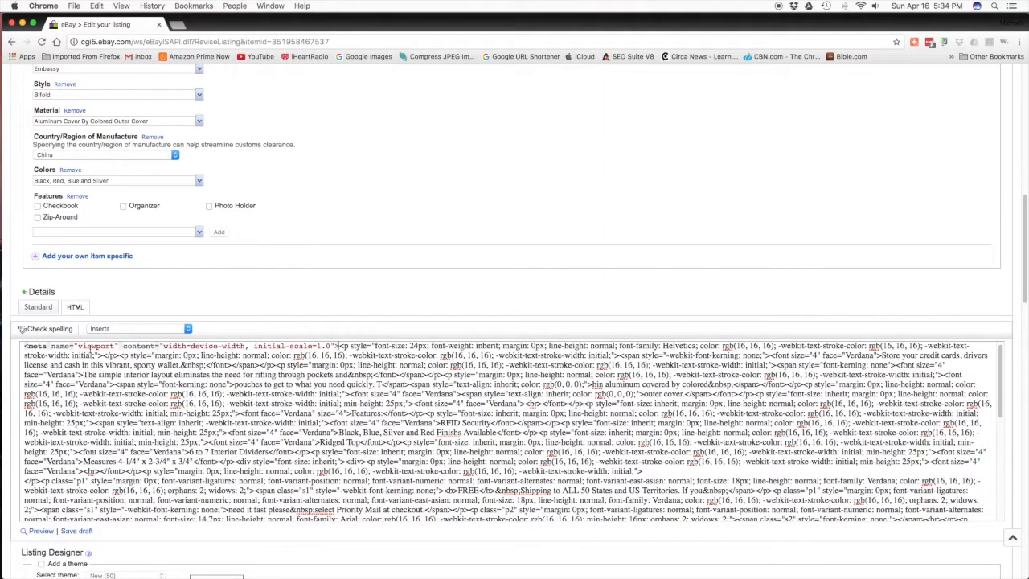
click(35, 309)
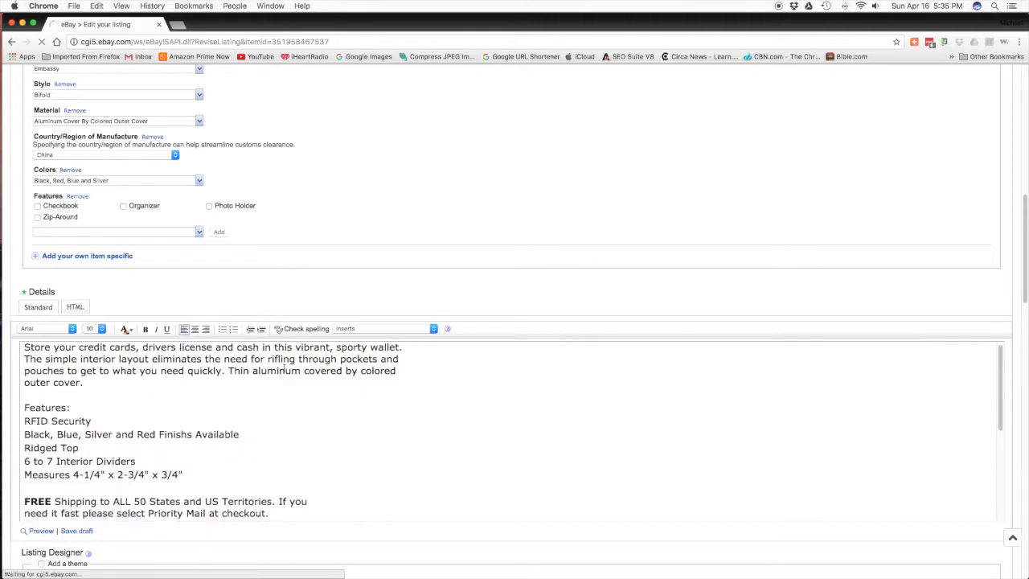
Step: Join the lines of the opening "Store your credit cards" paragraph into one continuous paragraph ending with "outer cover."
click(424, 348)
key(Delete)
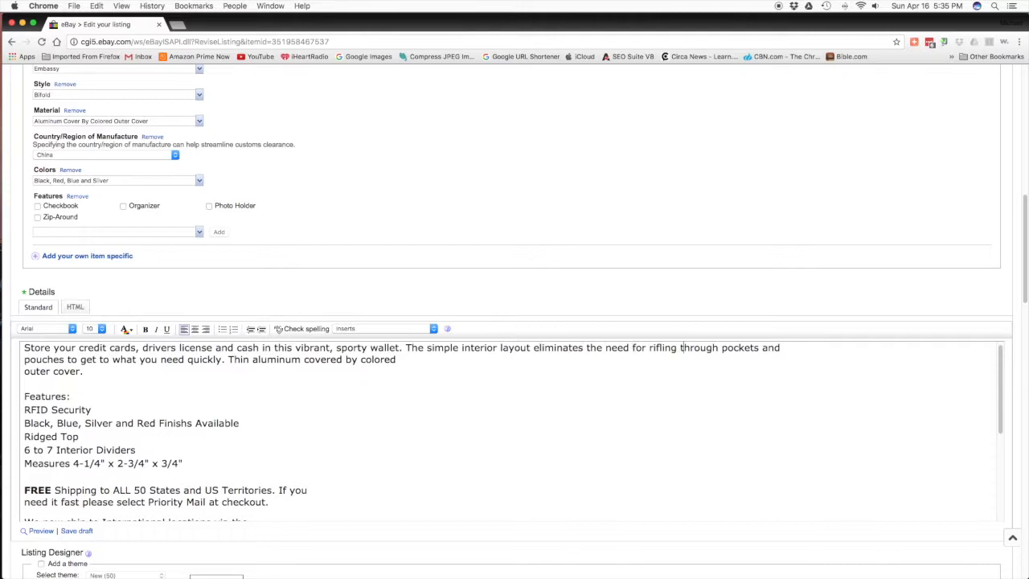
key(Right)
key(Right)
key(Delete)
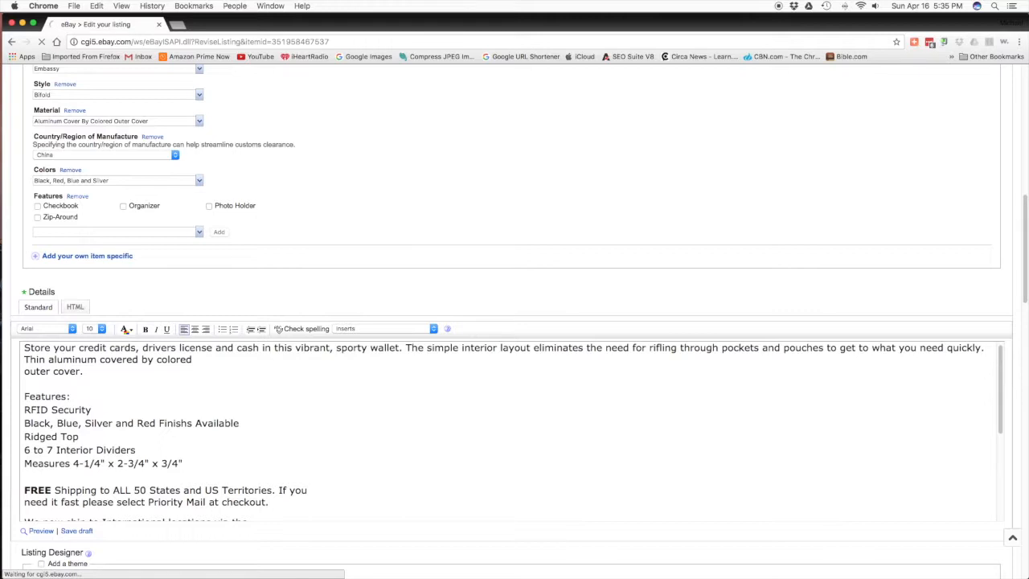
key(Delete)
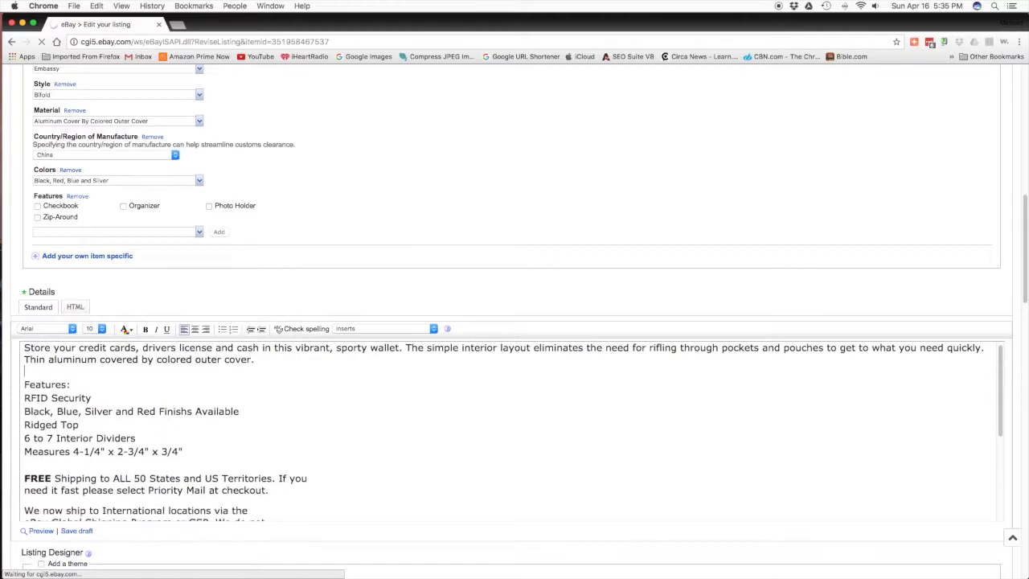
Step: Join the two lines of the "FREE Shipping" paragraph by removing the break after "If you"
key(Down)
key(Down)
key(Down)
key(Down)
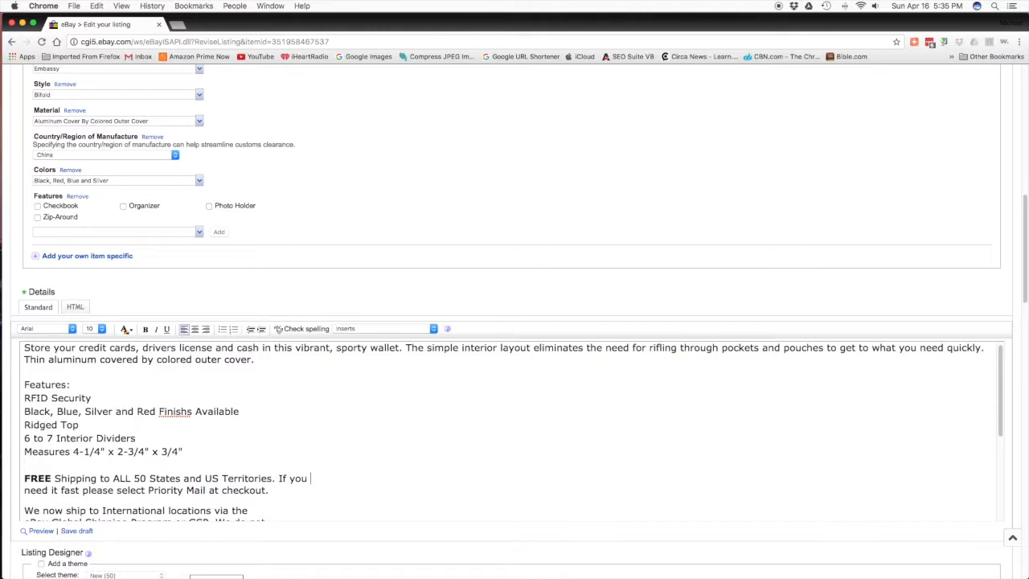
key(Delete)
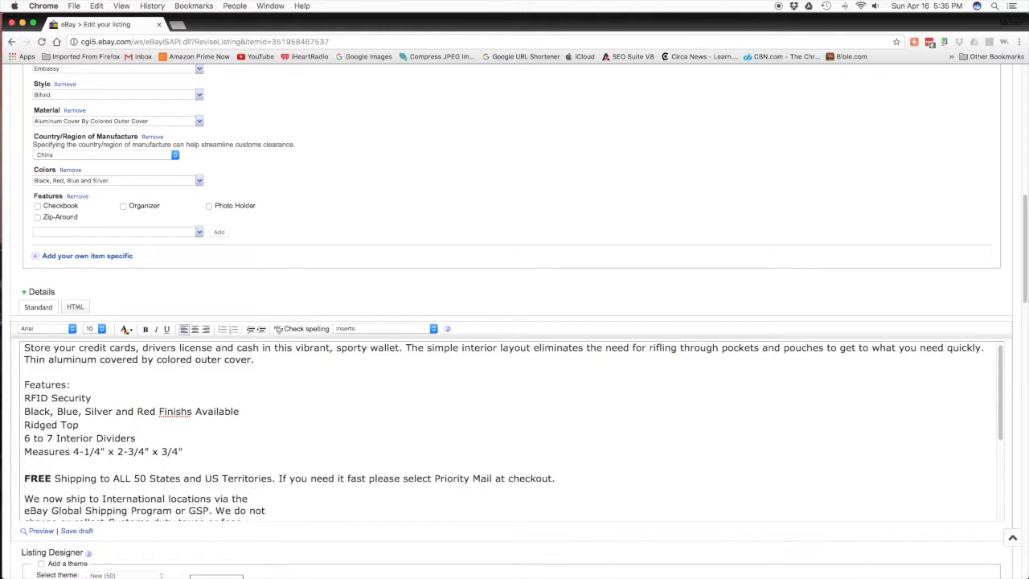
Step: Remove the hard line breaks within the "We now ship to International locations" and "Due to eBay GSP rules" paragraphs, keeping them as two separate paragraphs
key(Delete)
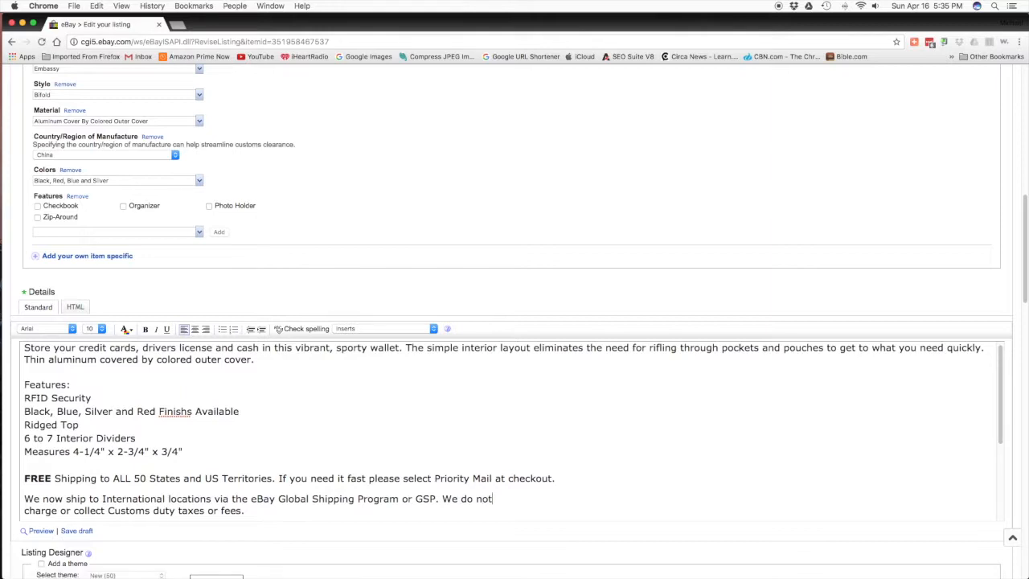
key(Delete)
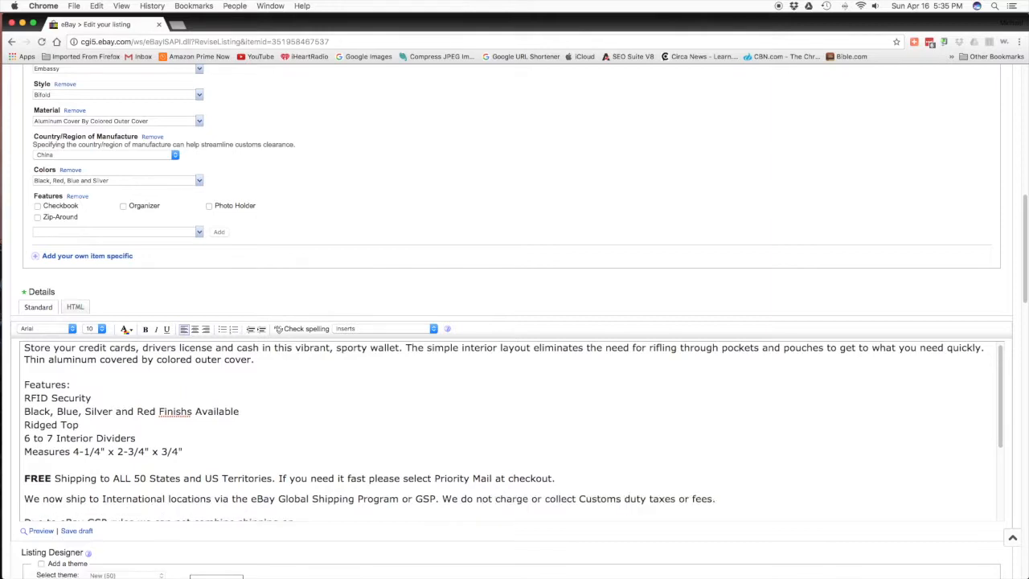
scroll(514, 431, down, 5)
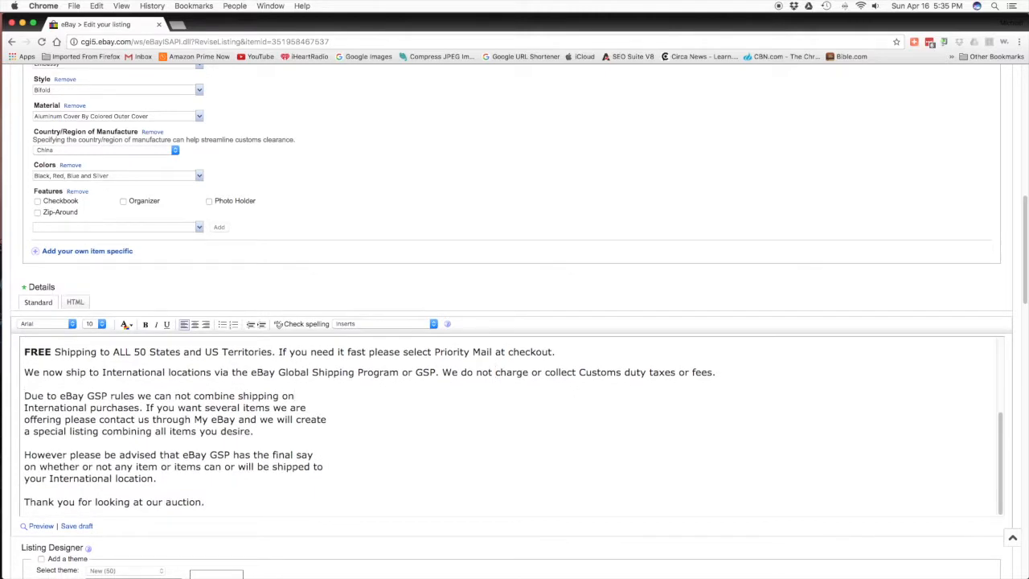
key(Delete)
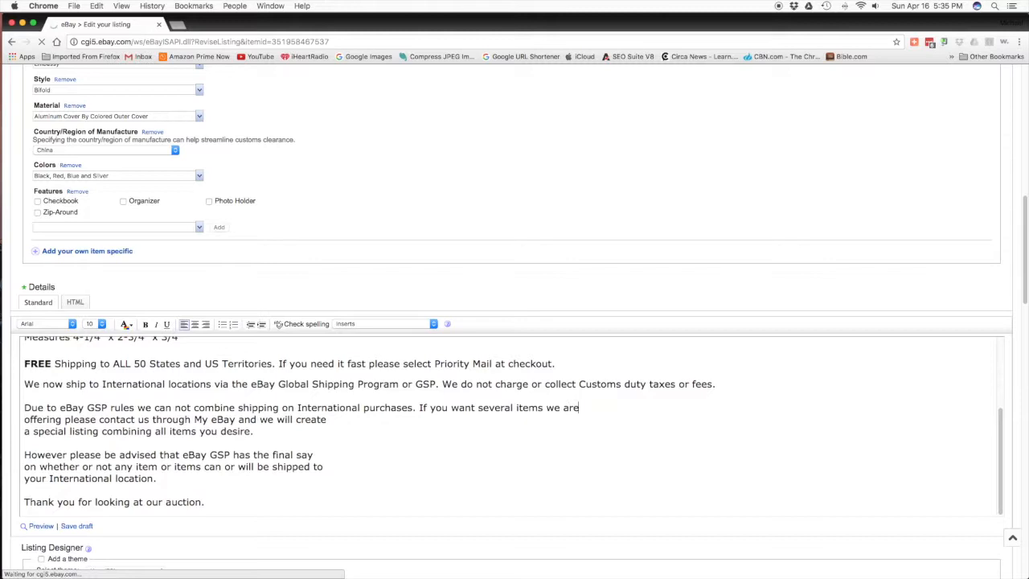
key(Delete)
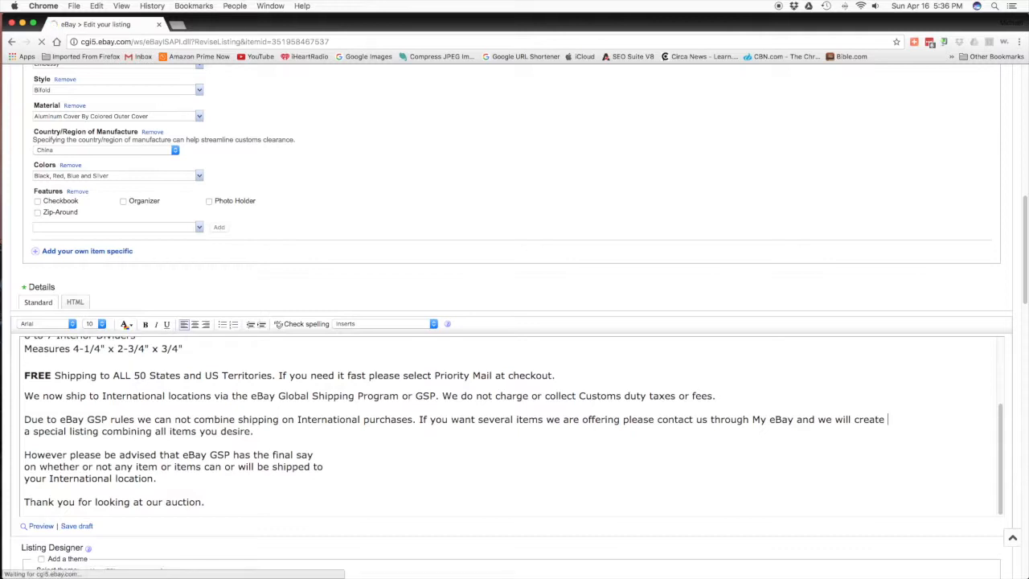
key(Delete)
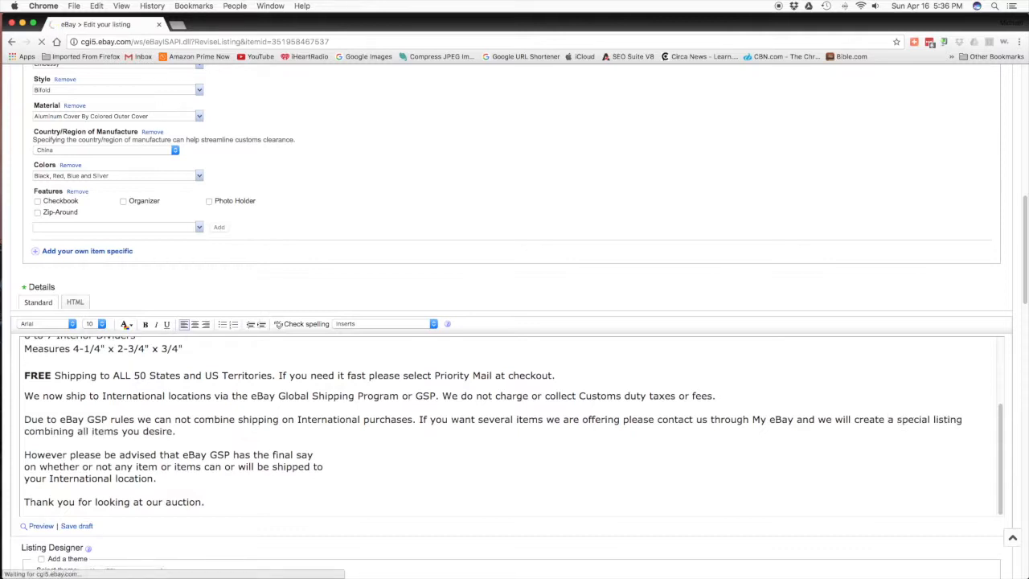
Step: Join the three lines of the "However please be advised" paragraph into one continuous paragraph ending with "your International location."
key(Down)
key(Down)
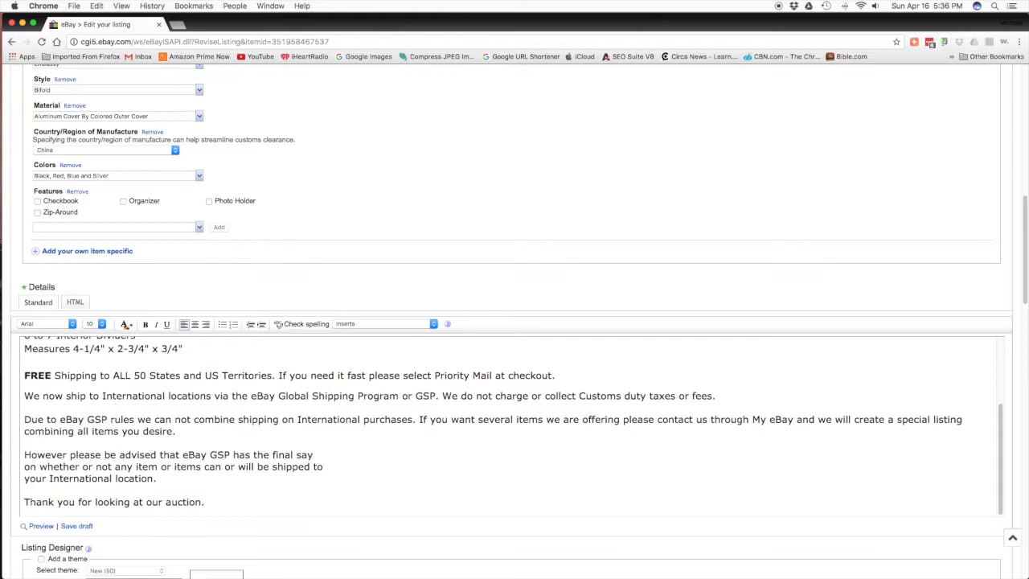
key(Delete)
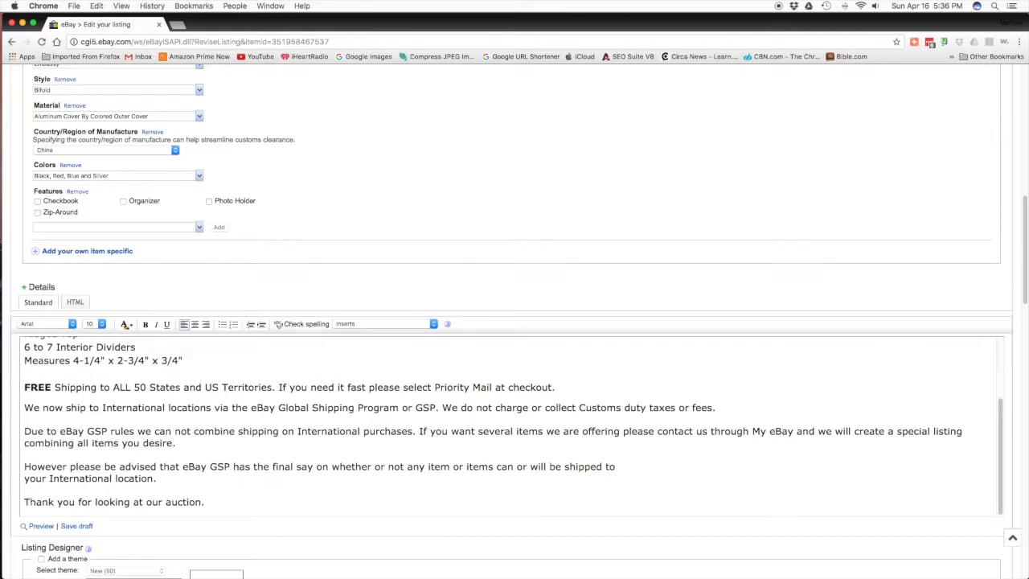
key(BackSpace)
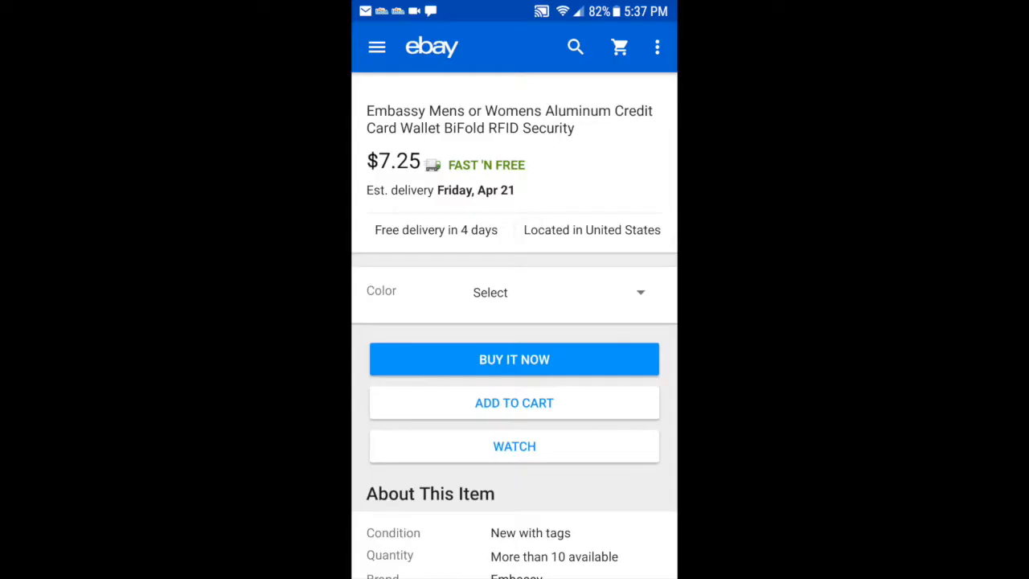
Step: Open the wallet listing's item description in the eBay mobile app and check how the revised paragraphs wrap from beginning to end
scroll(515, 321, down, 5)
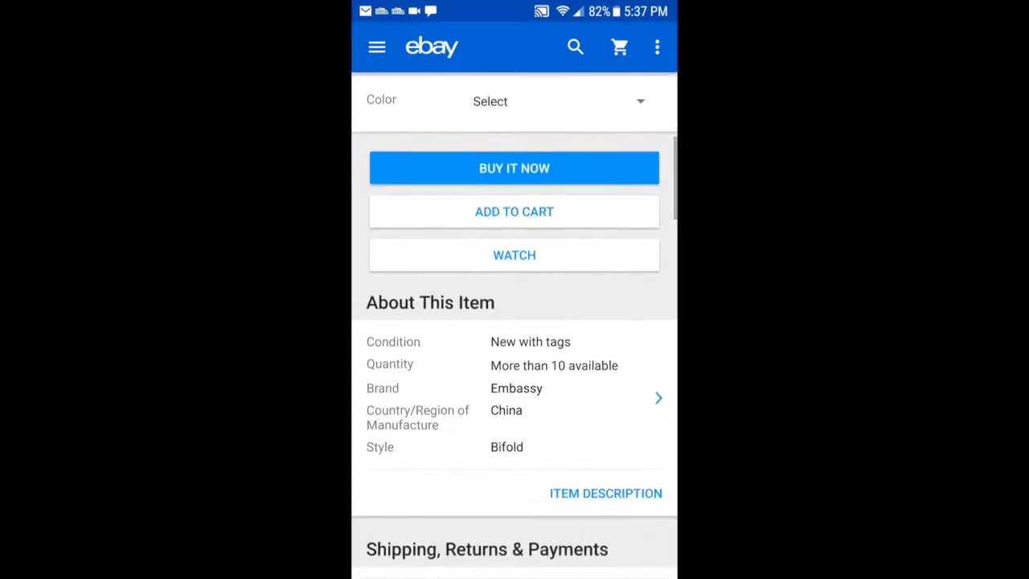
click(606, 459)
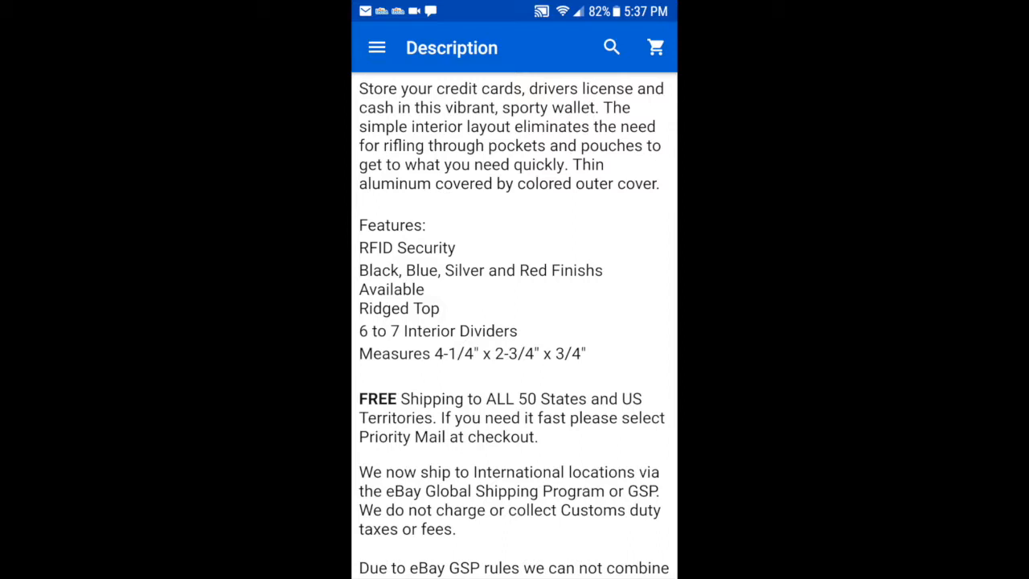
scroll(515, 322, down, 3)
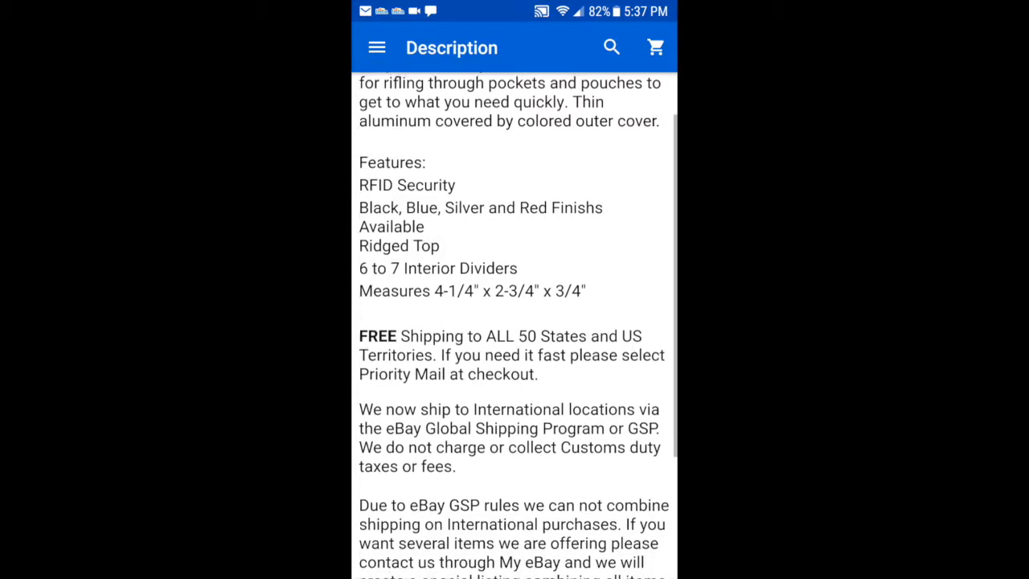
scroll(515, 322, up, 3)
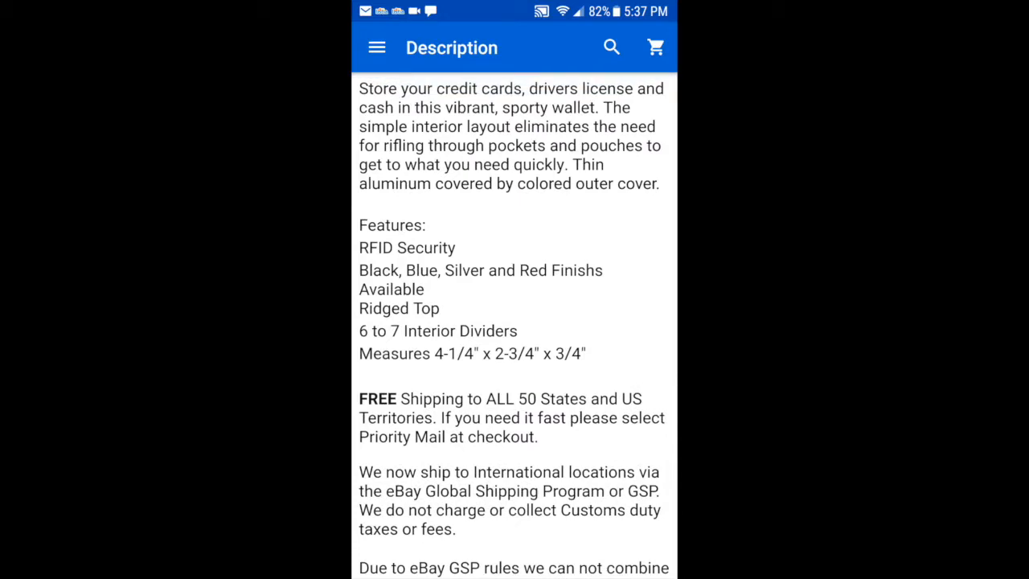
scroll(514, 321, down, 3)
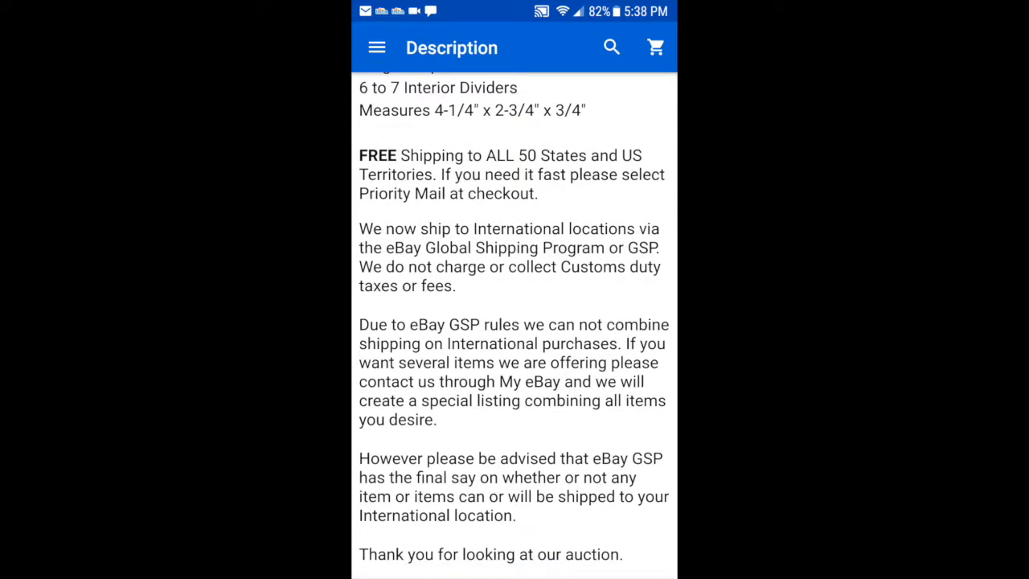
scroll(515, 322, up, 2)
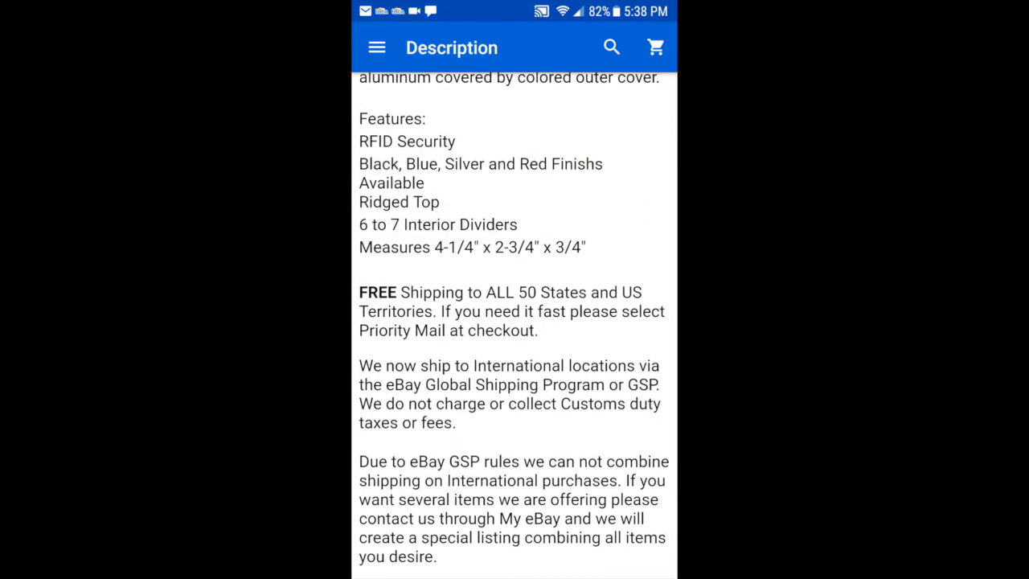
scroll(515, 321, up, 2)
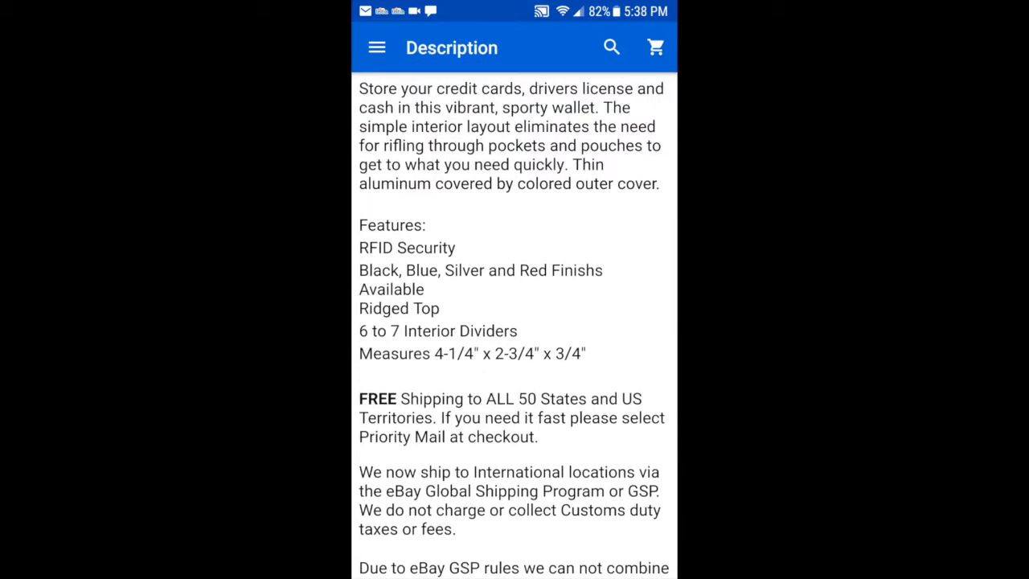